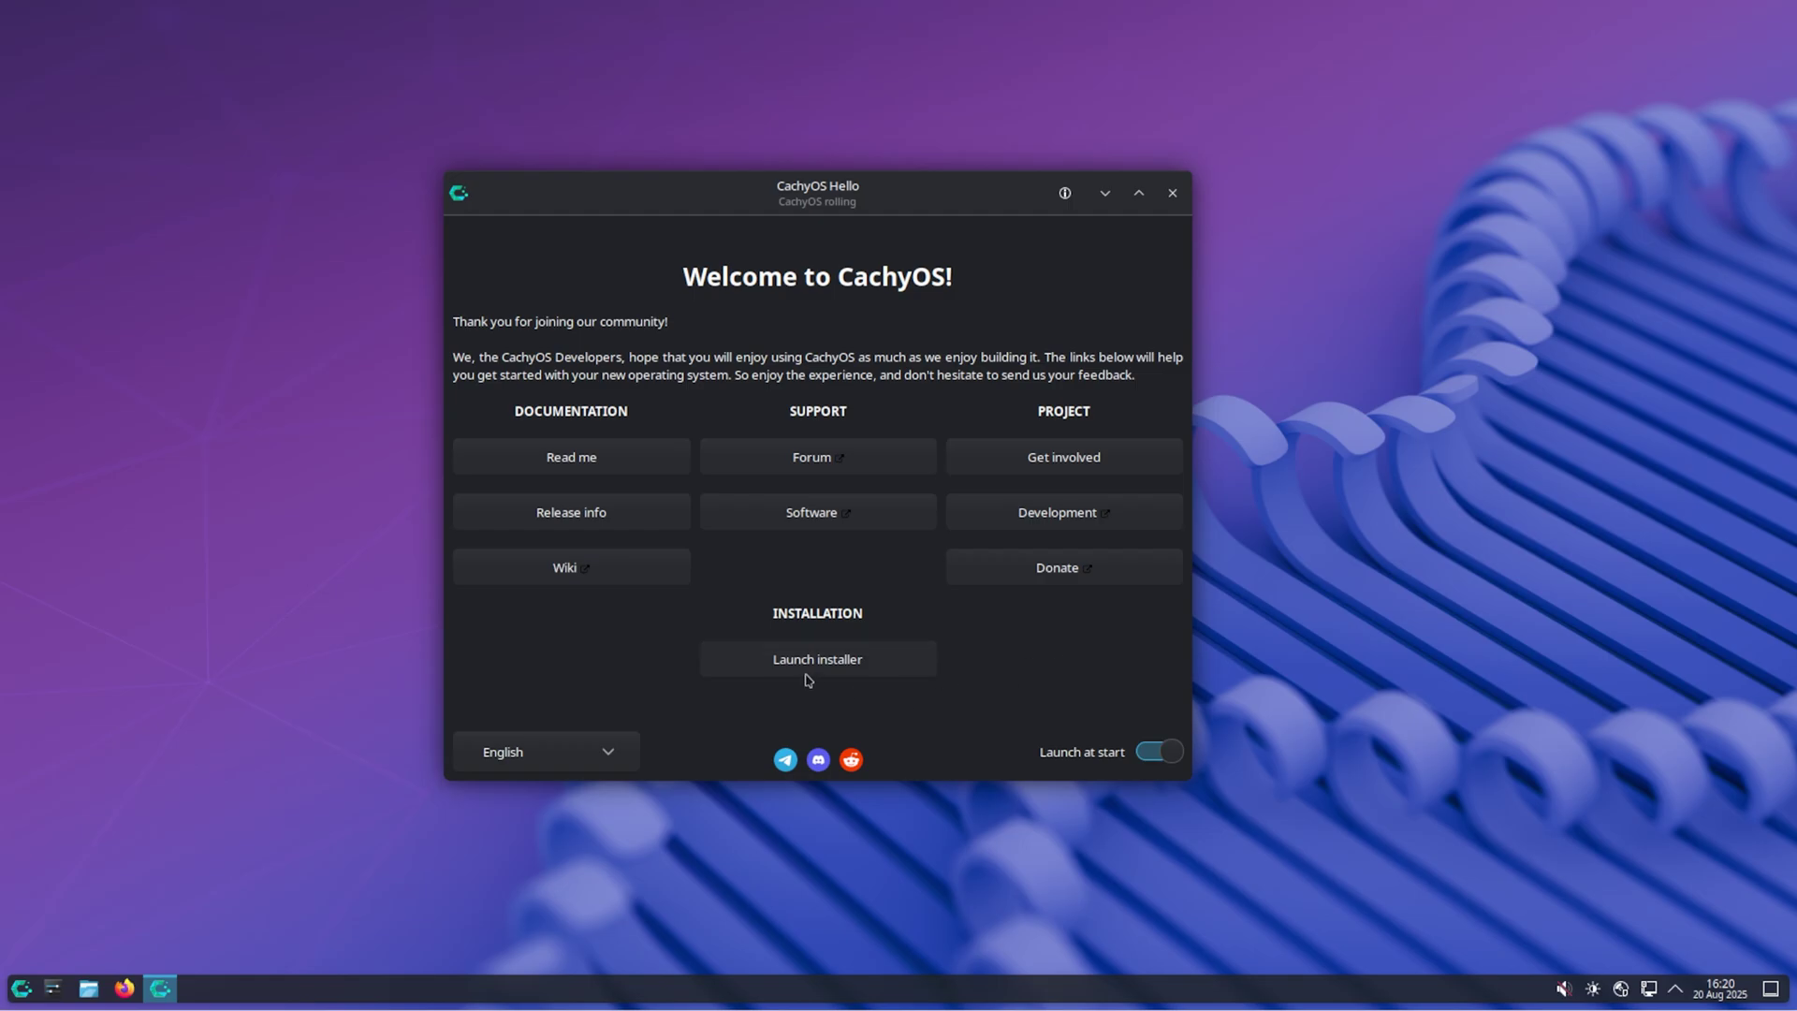
Launch the CachyOS installer from CachyOS Hello to bring up the bootloader chooser
click(796, 670)
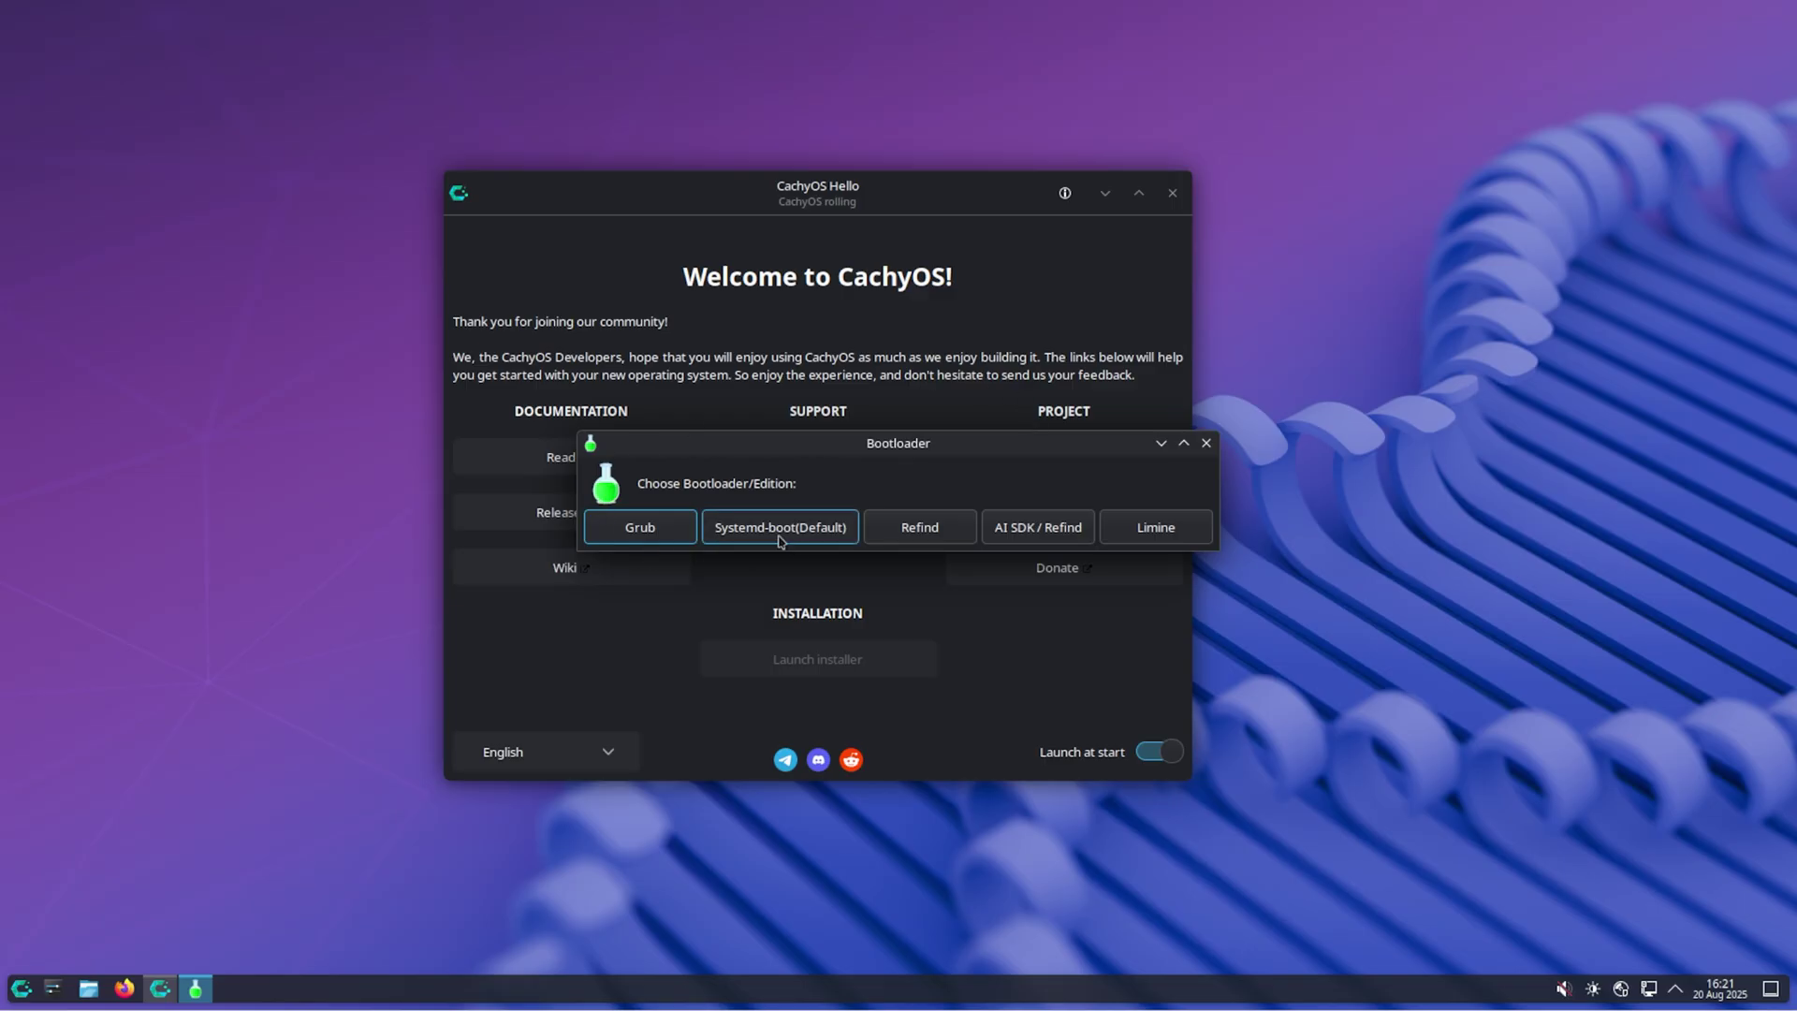
Choose Refind as bootloader and accept American English, Phoenix time zone and English (US) keyboard
click(944, 532)
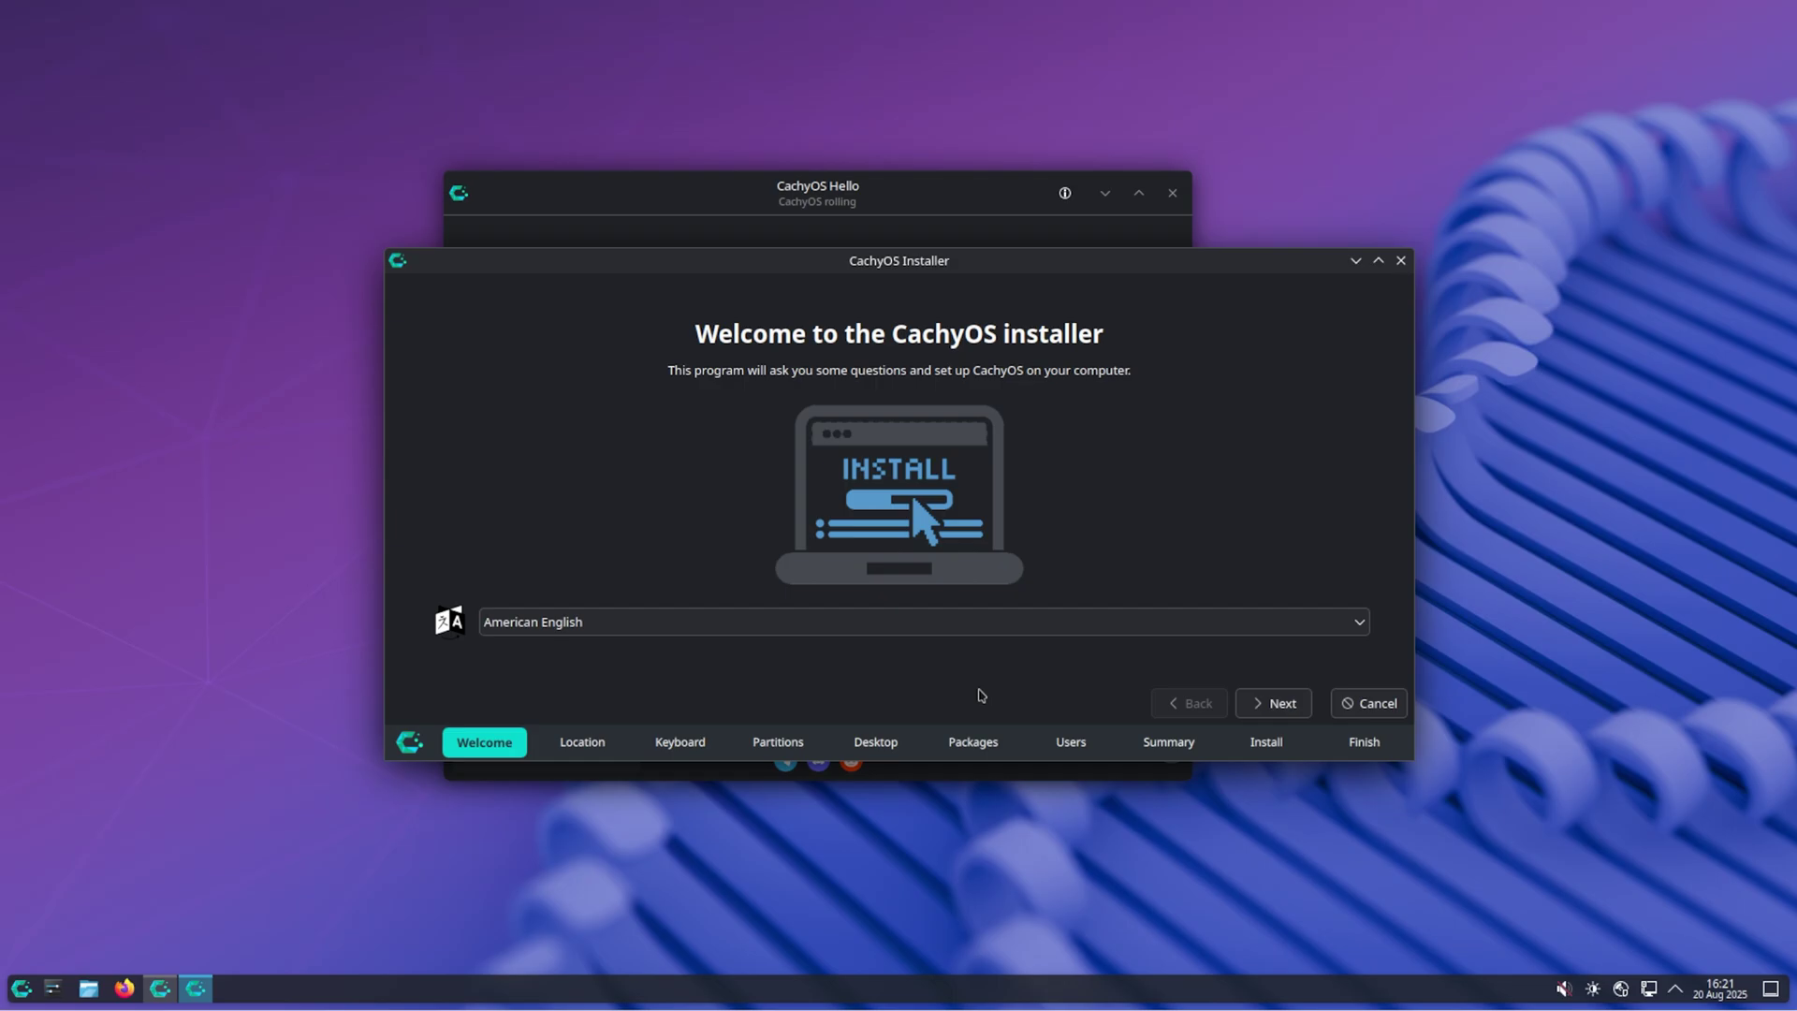
click(1281, 704)
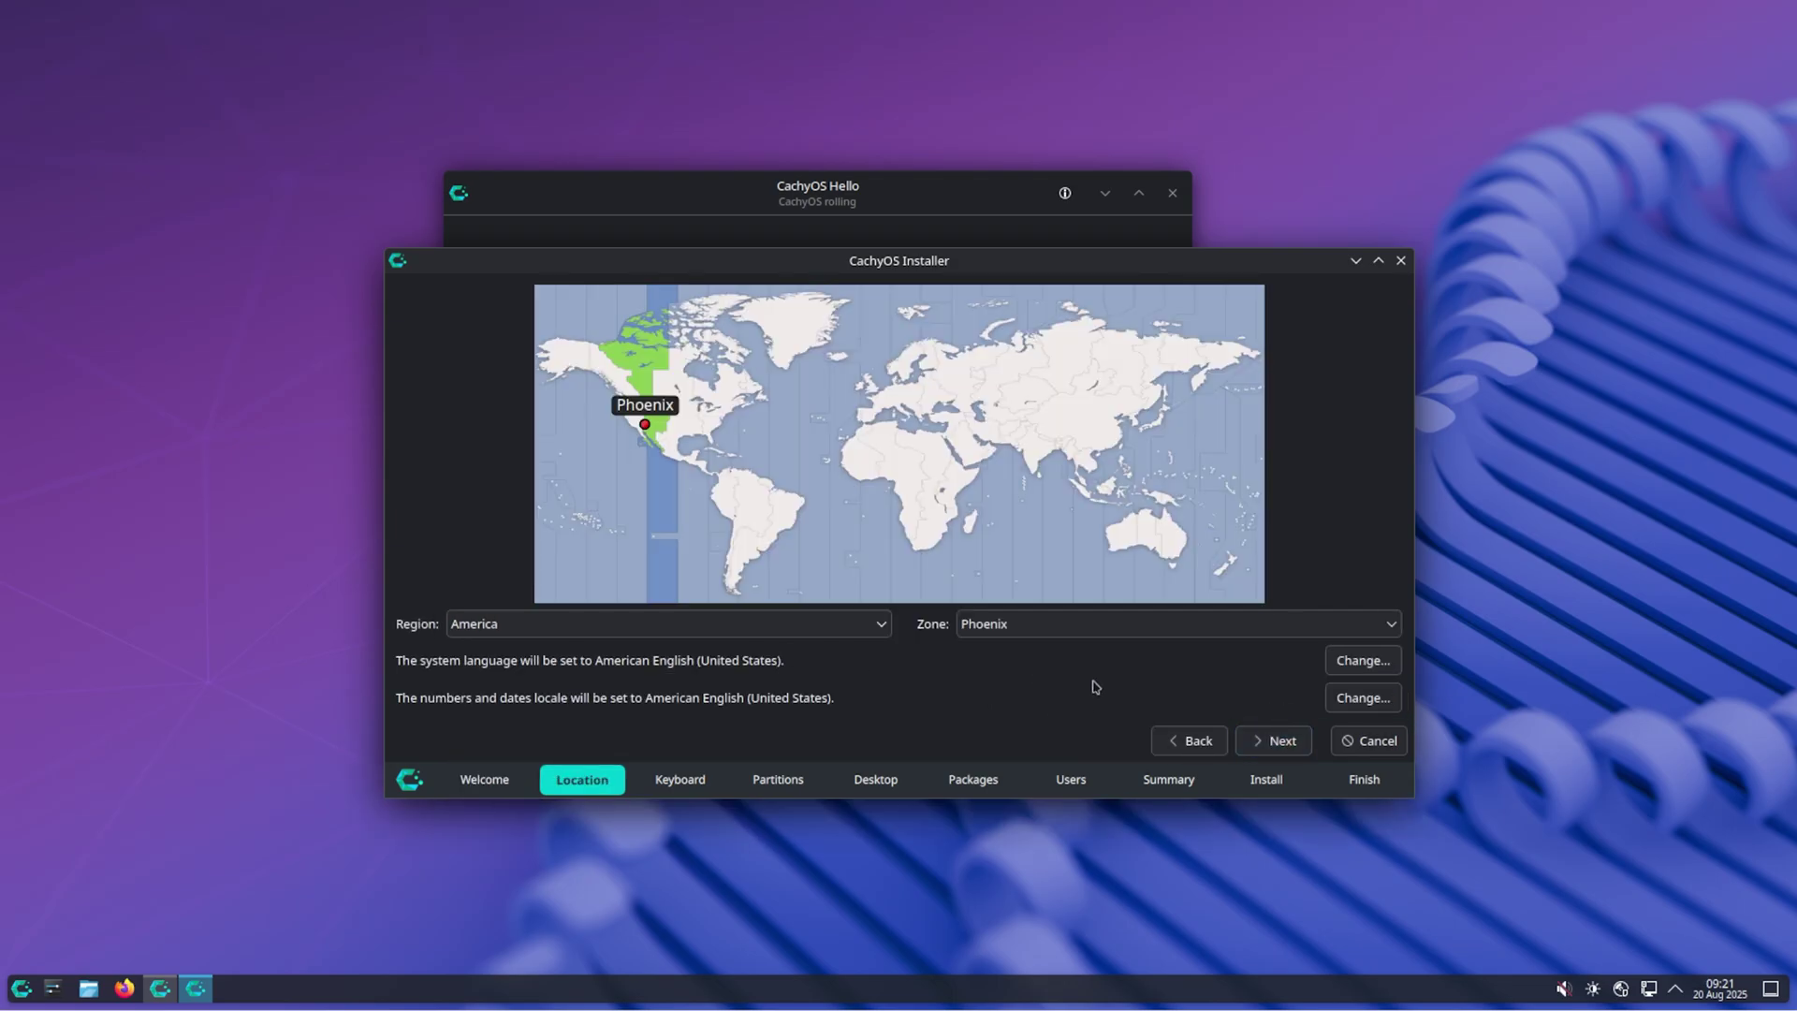
click(1274, 740)
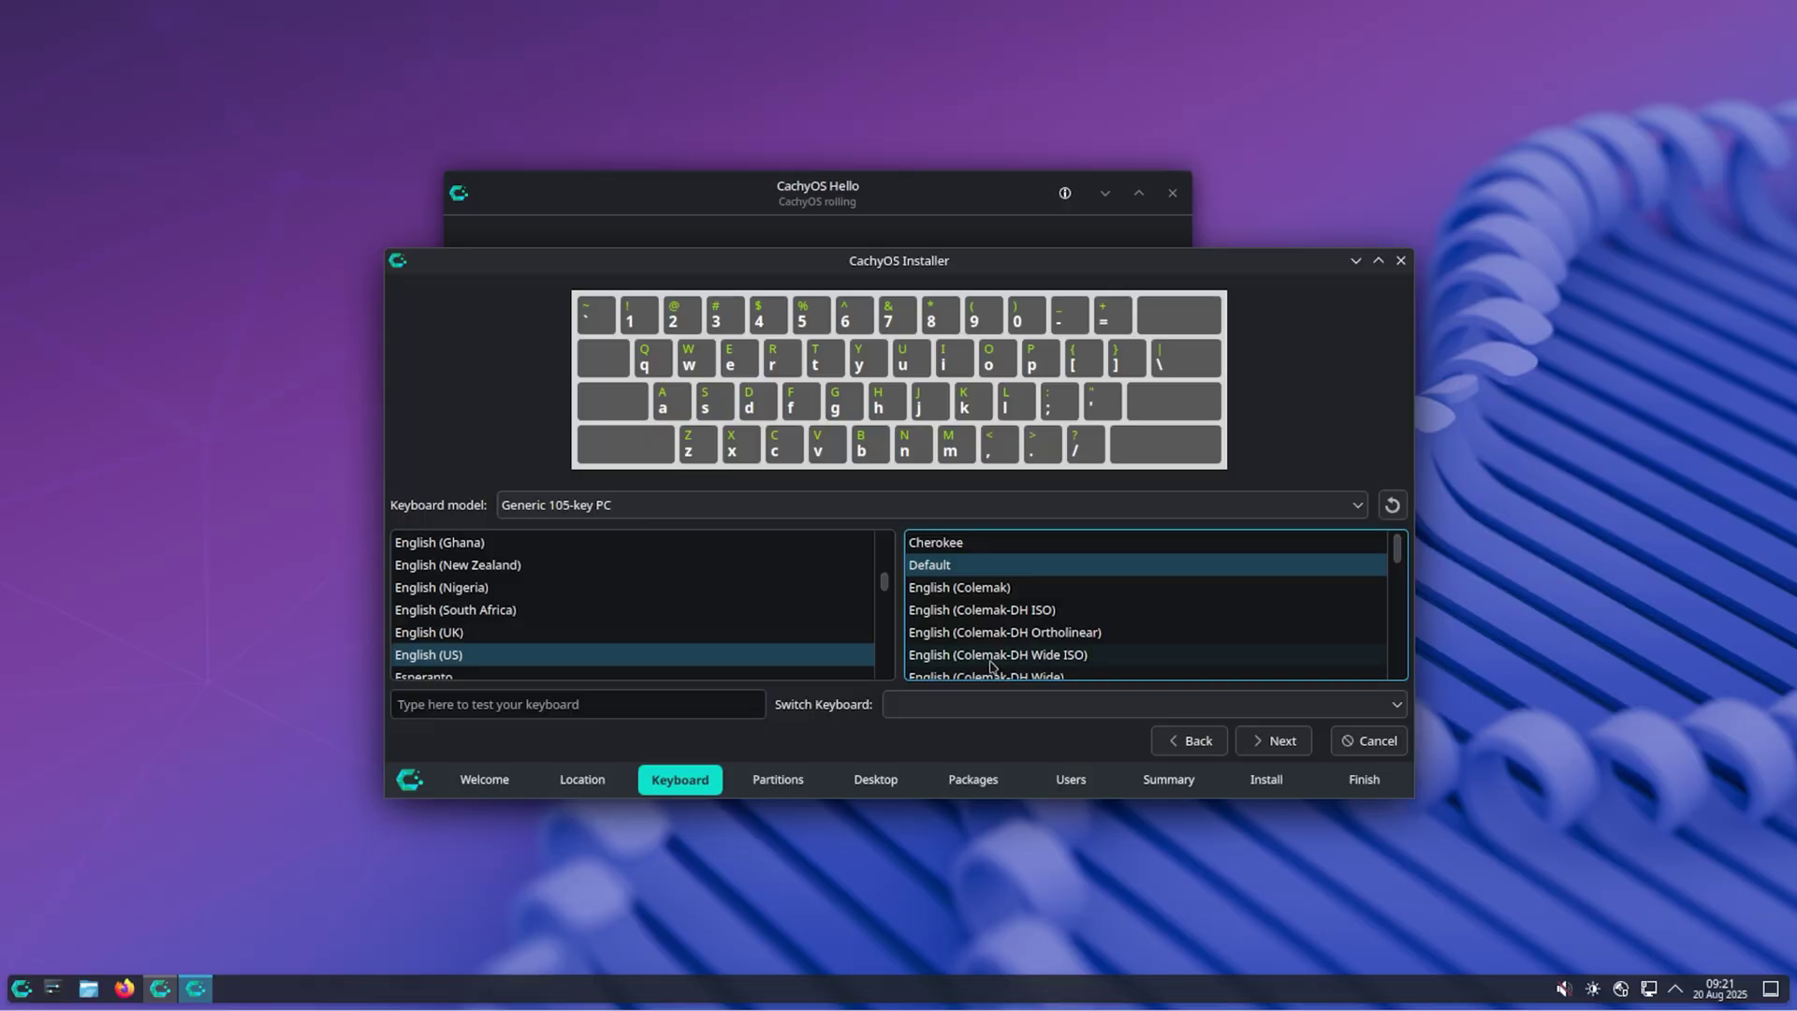
click(1290, 746)
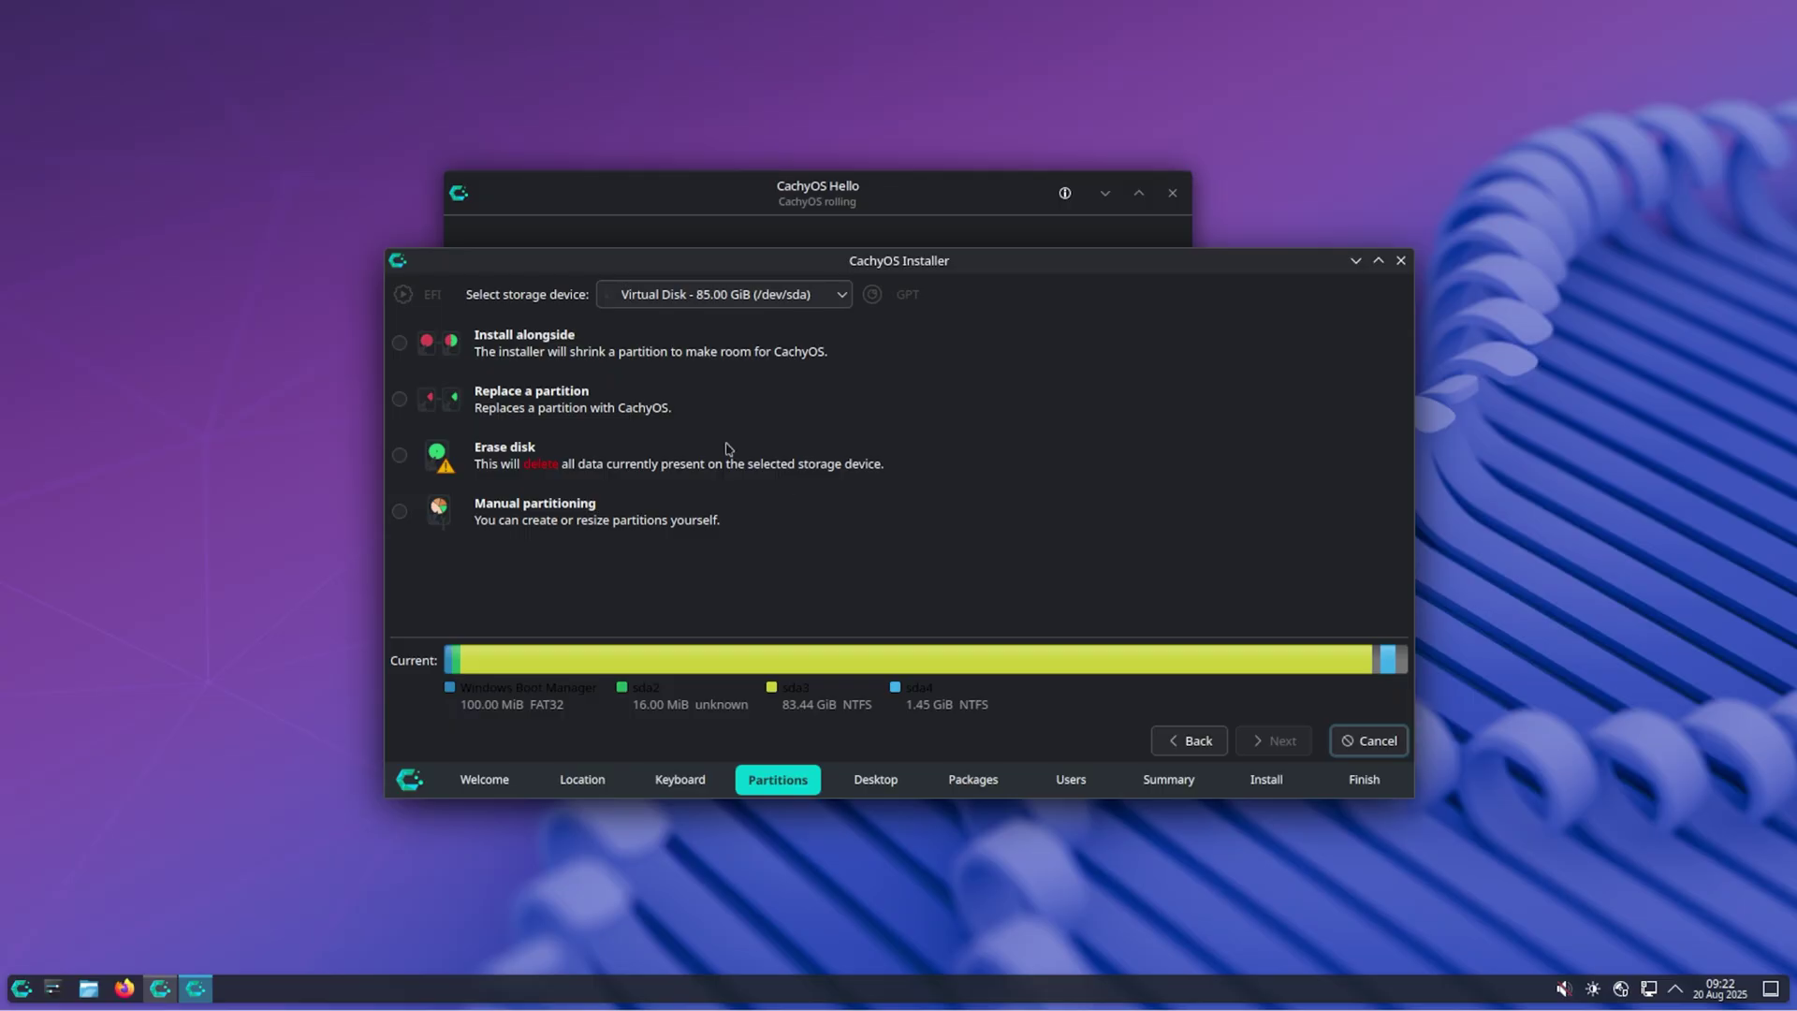
Install alongside Windows, shrinking sda3 to 55518 MiB for a 29919 MiB CachyOS partition
click(403, 345)
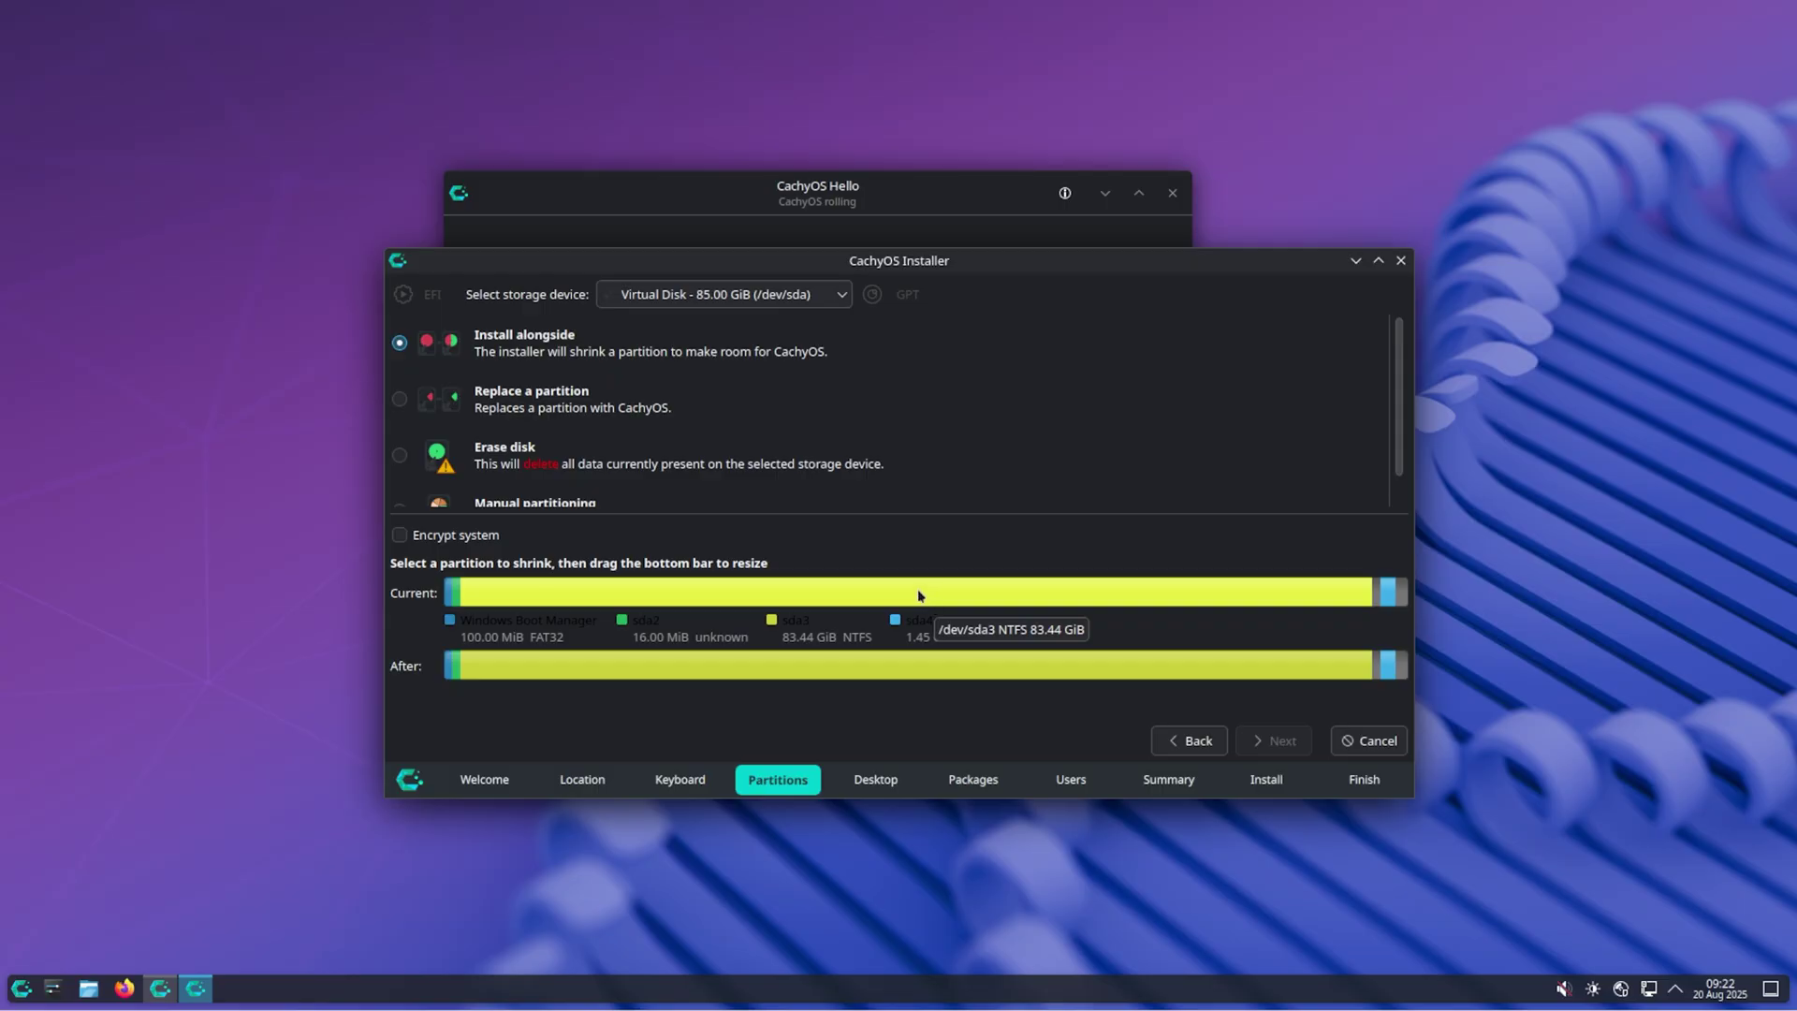
click(917, 595)
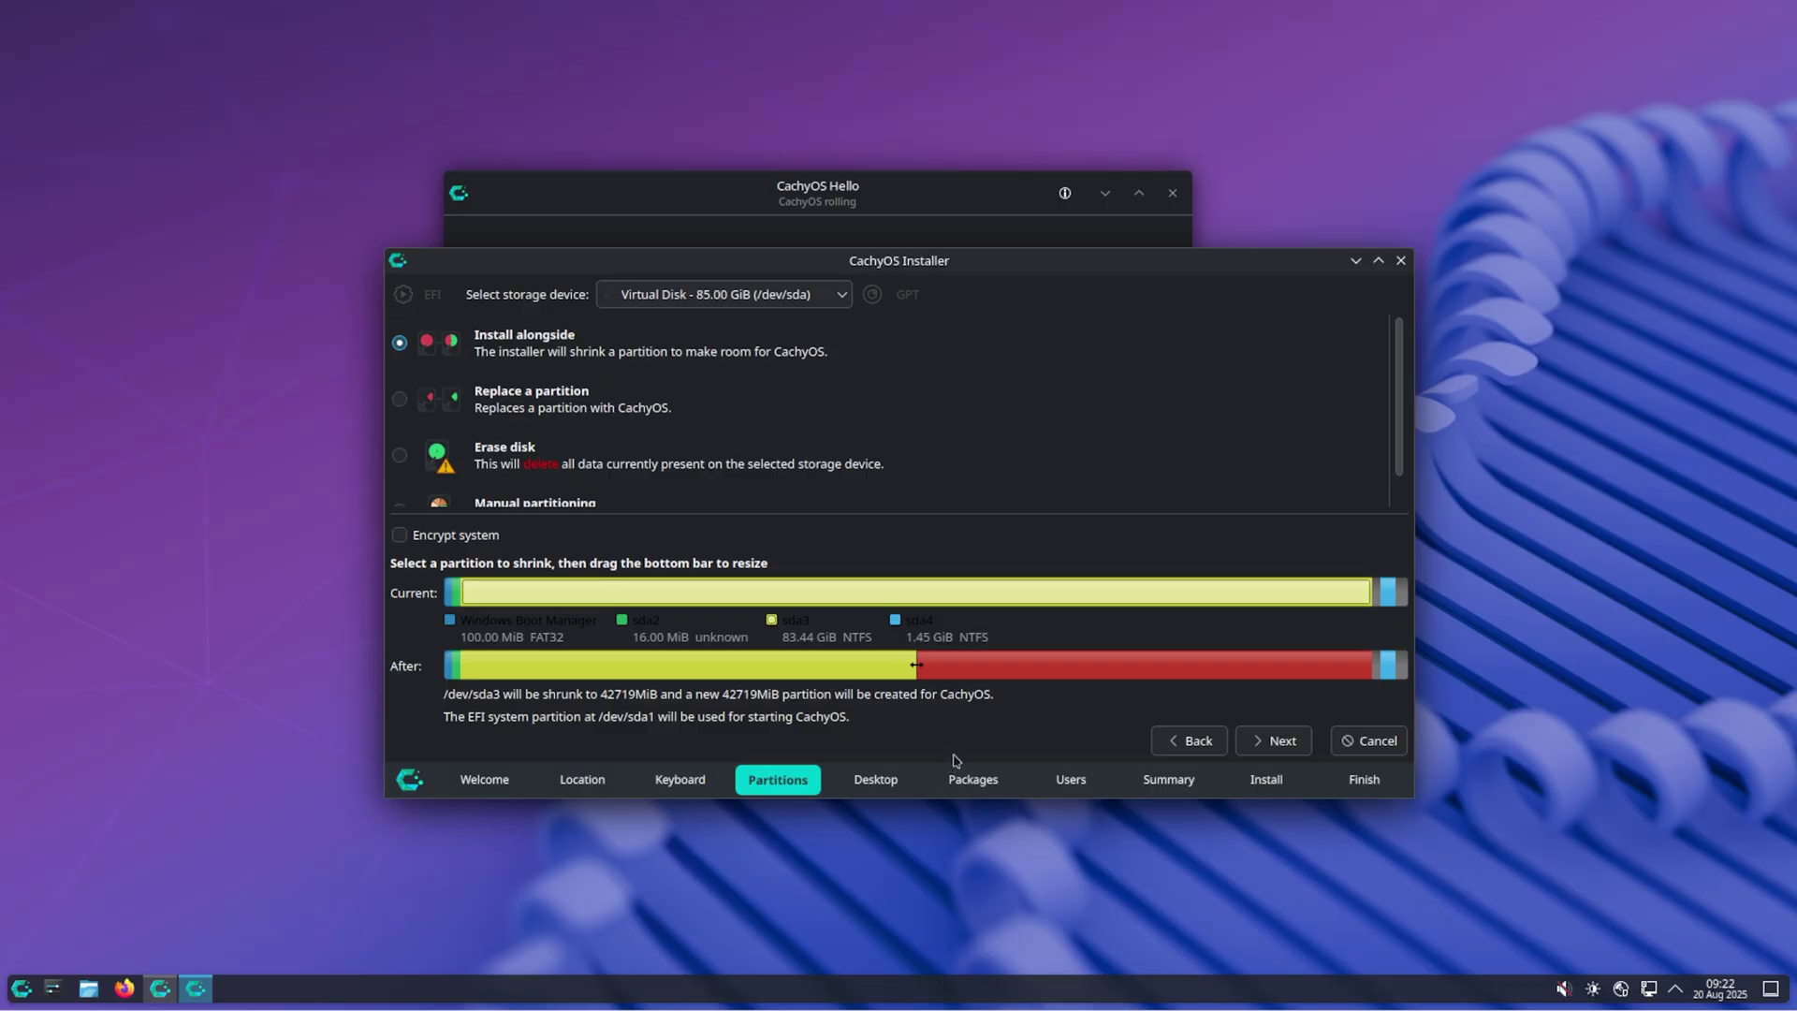
drag(914, 664, 1059, 667)
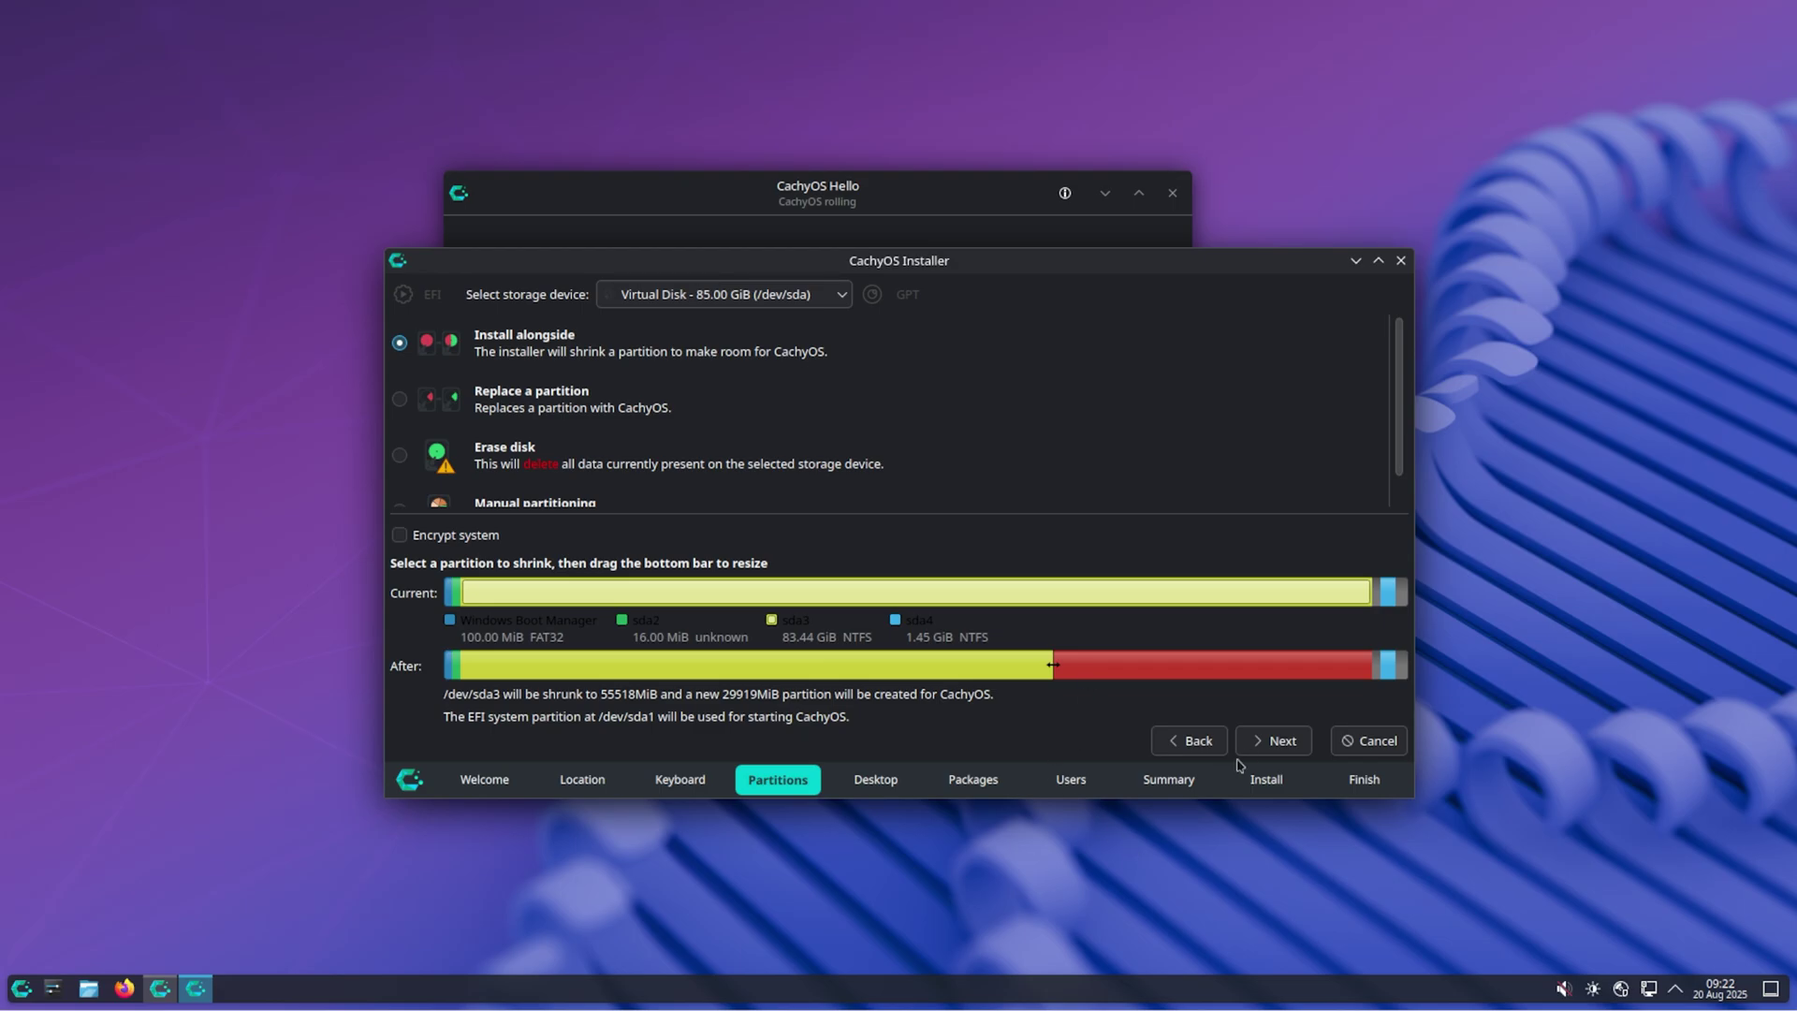
click(1278, 748)
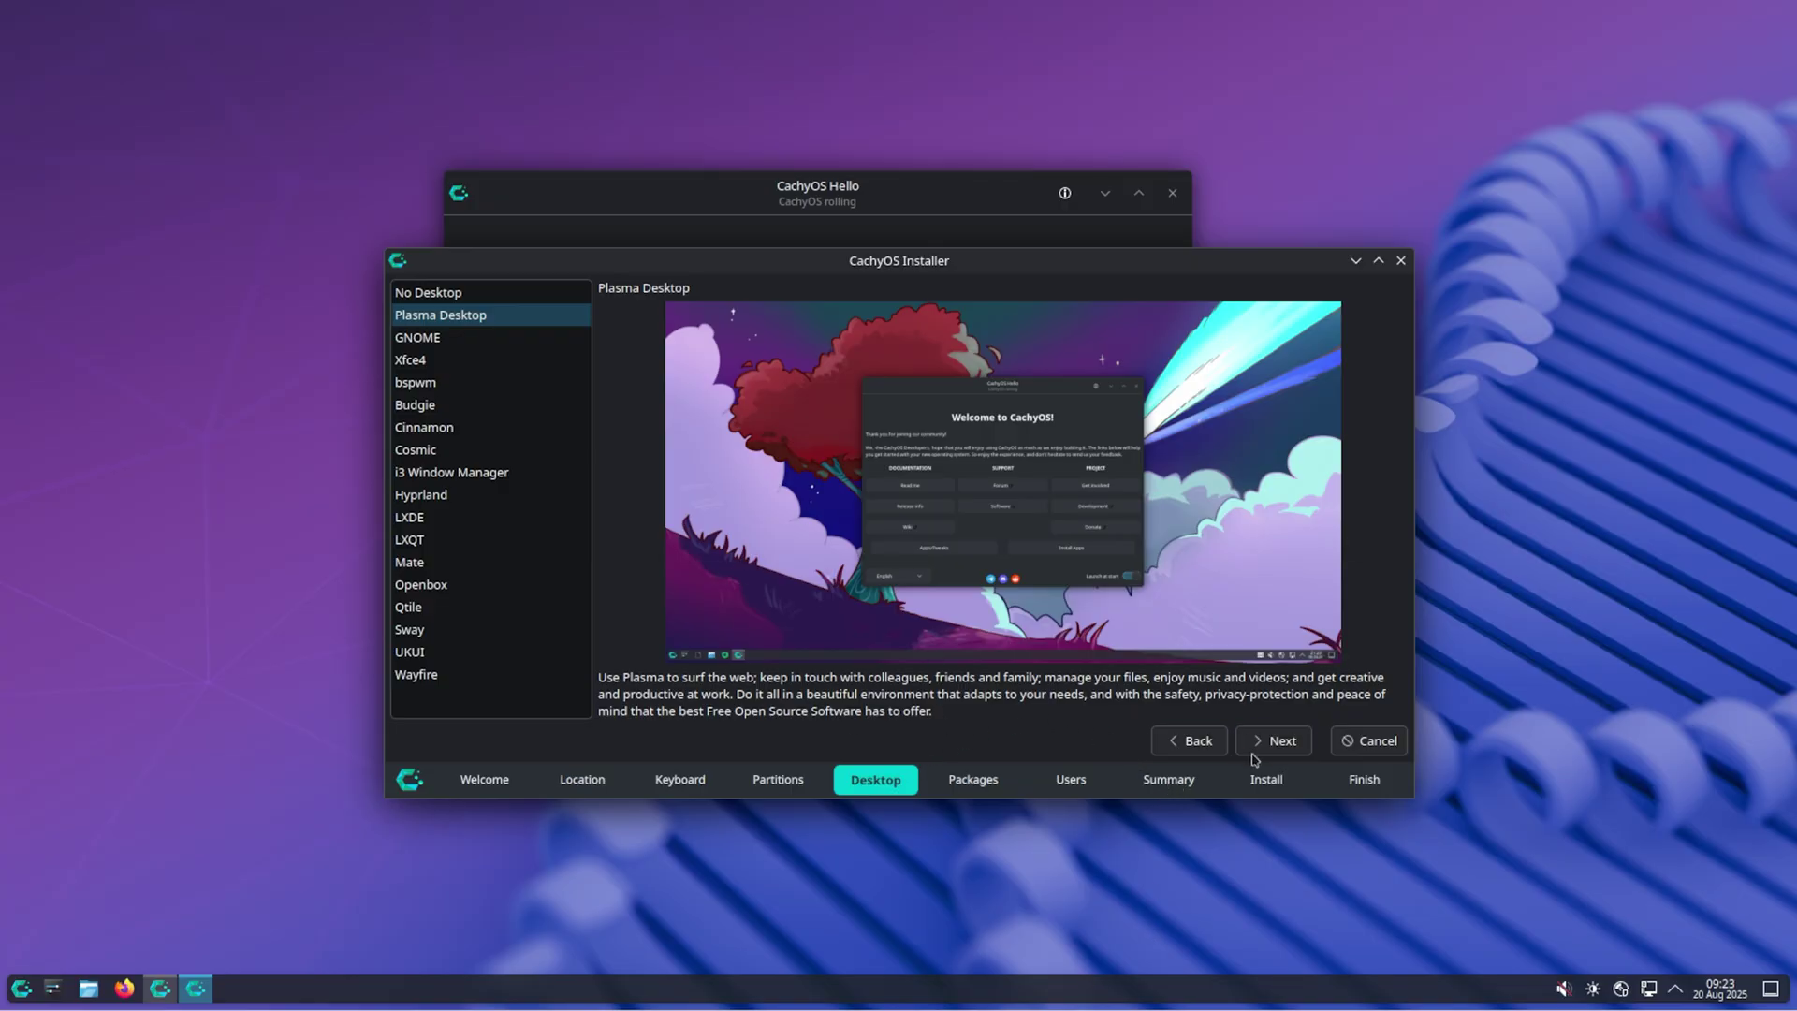
Keep Plasma and default packages, then enter the user's name, login, computer name and password
click(1284, 741)
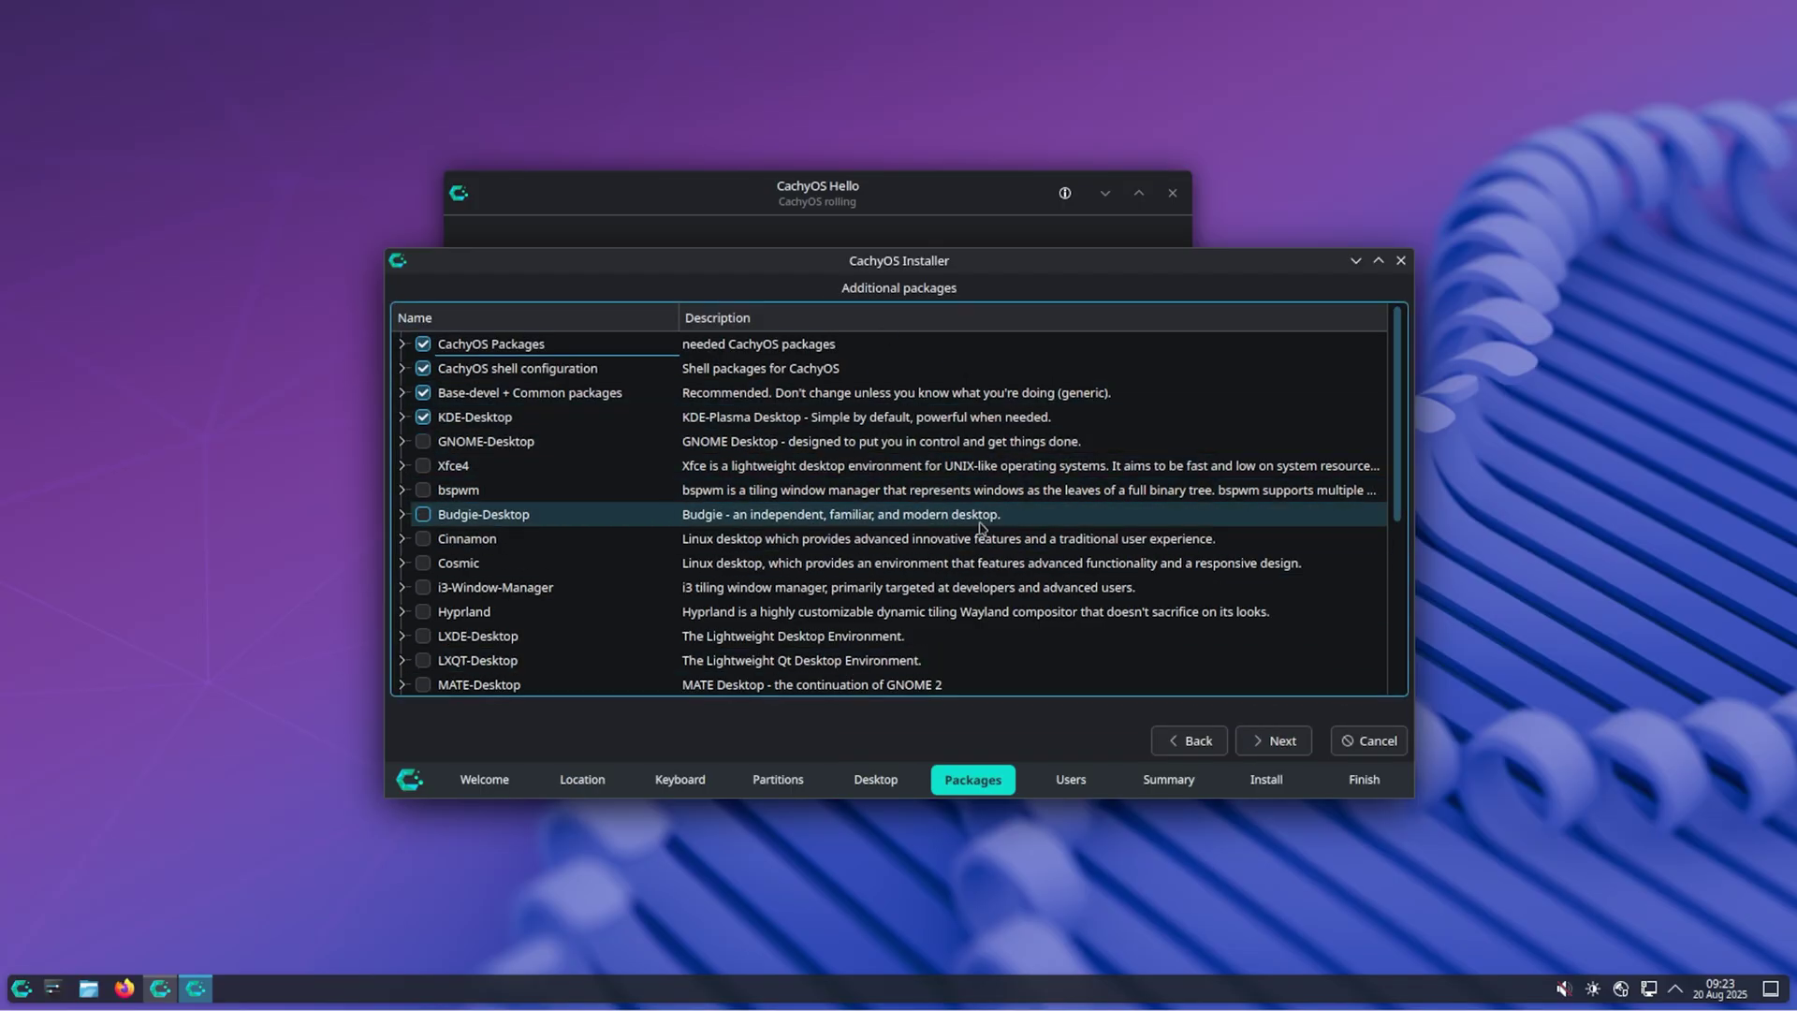
click(1280, 750)
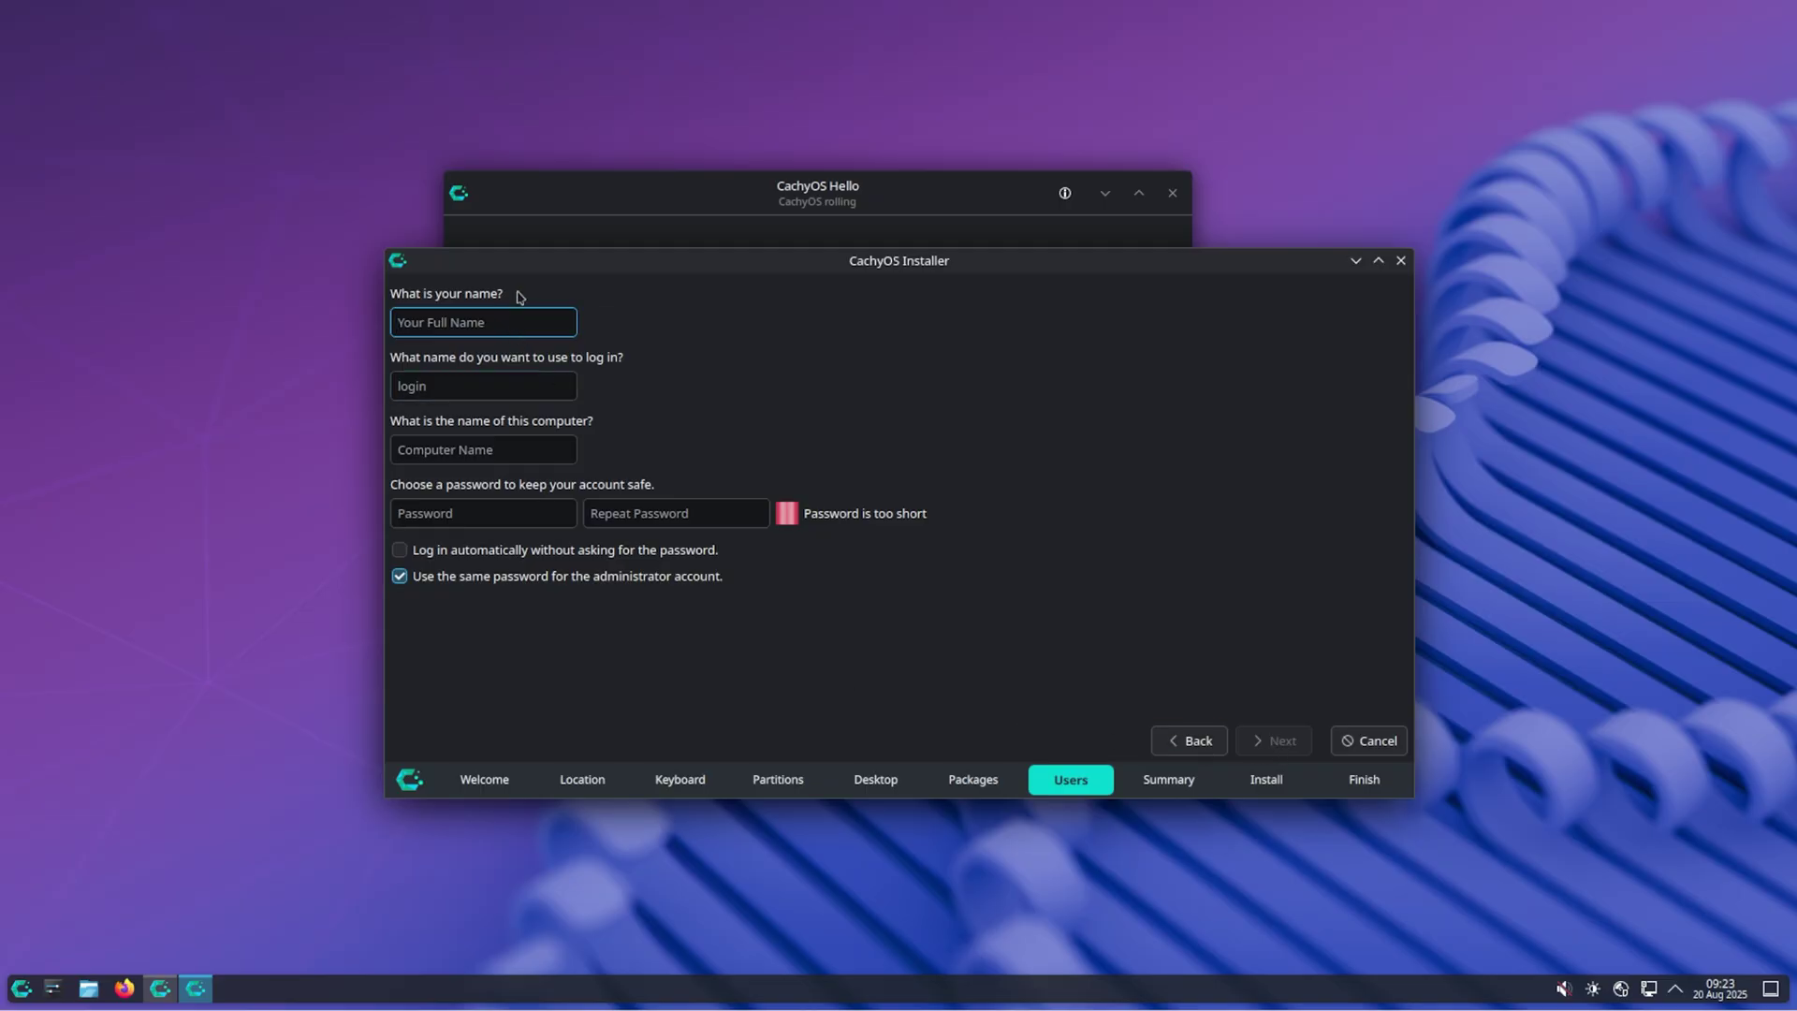
text(DivineTech)
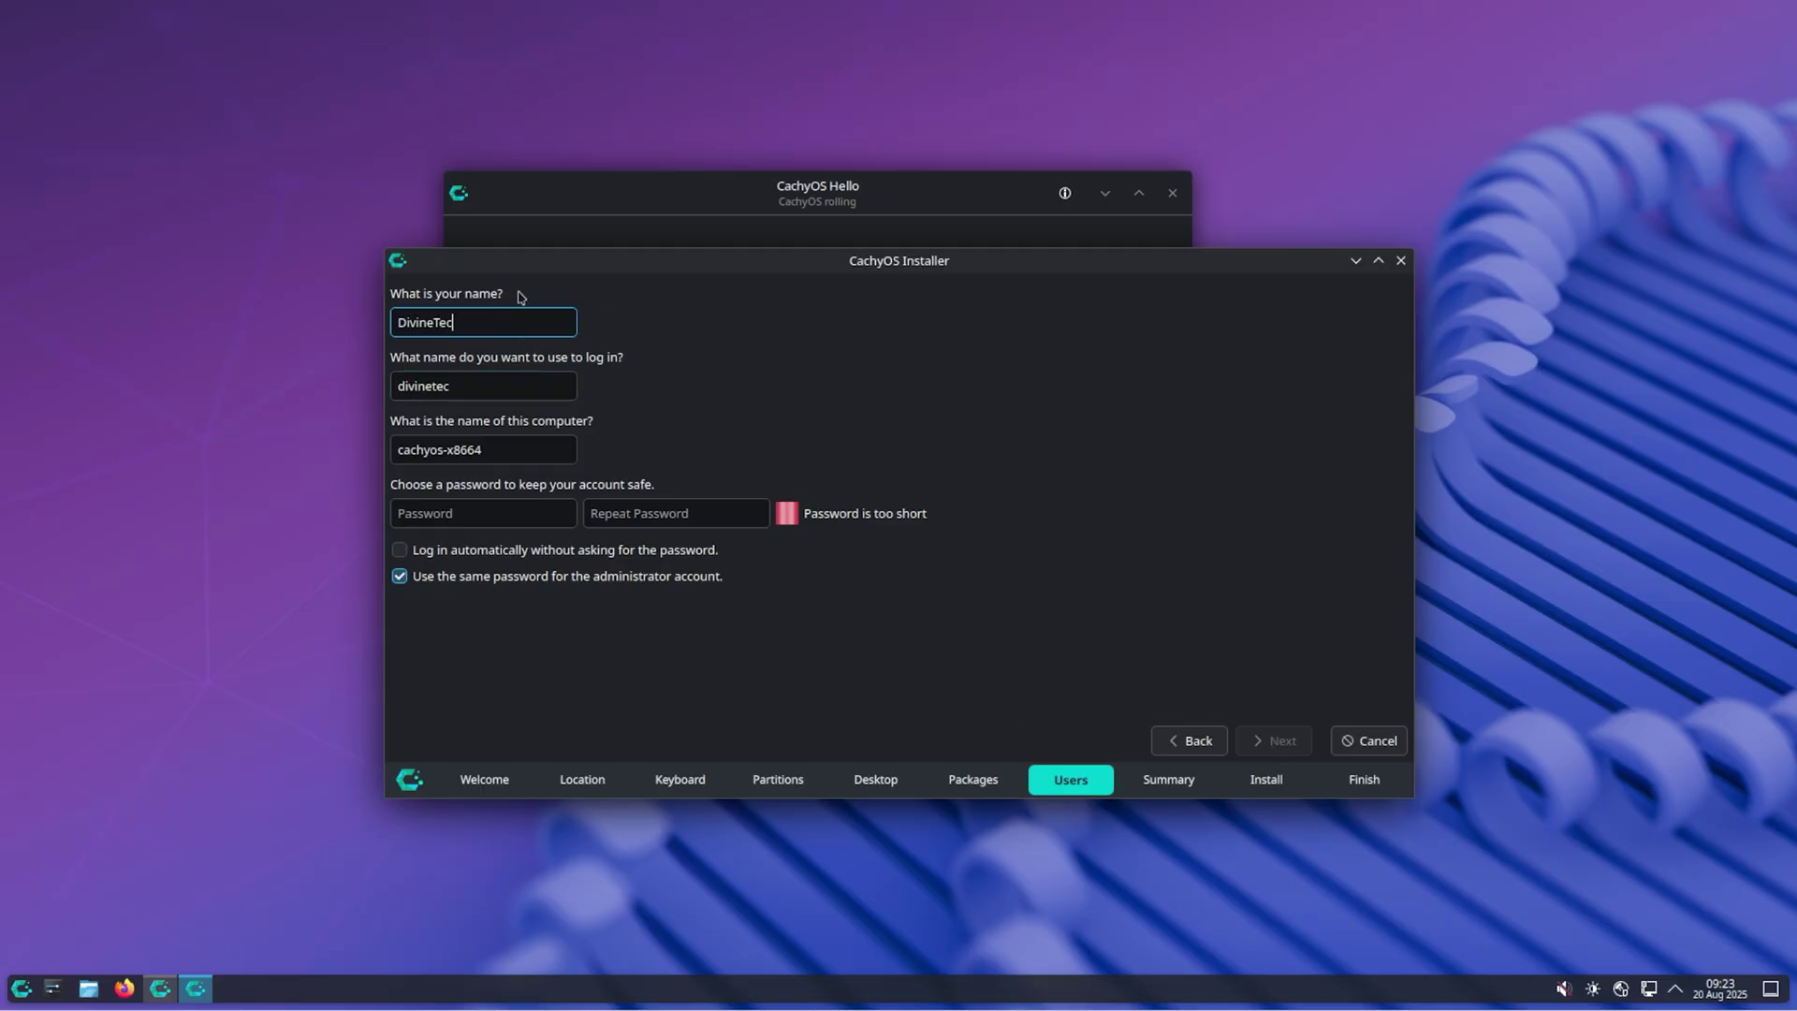
key(Tab)
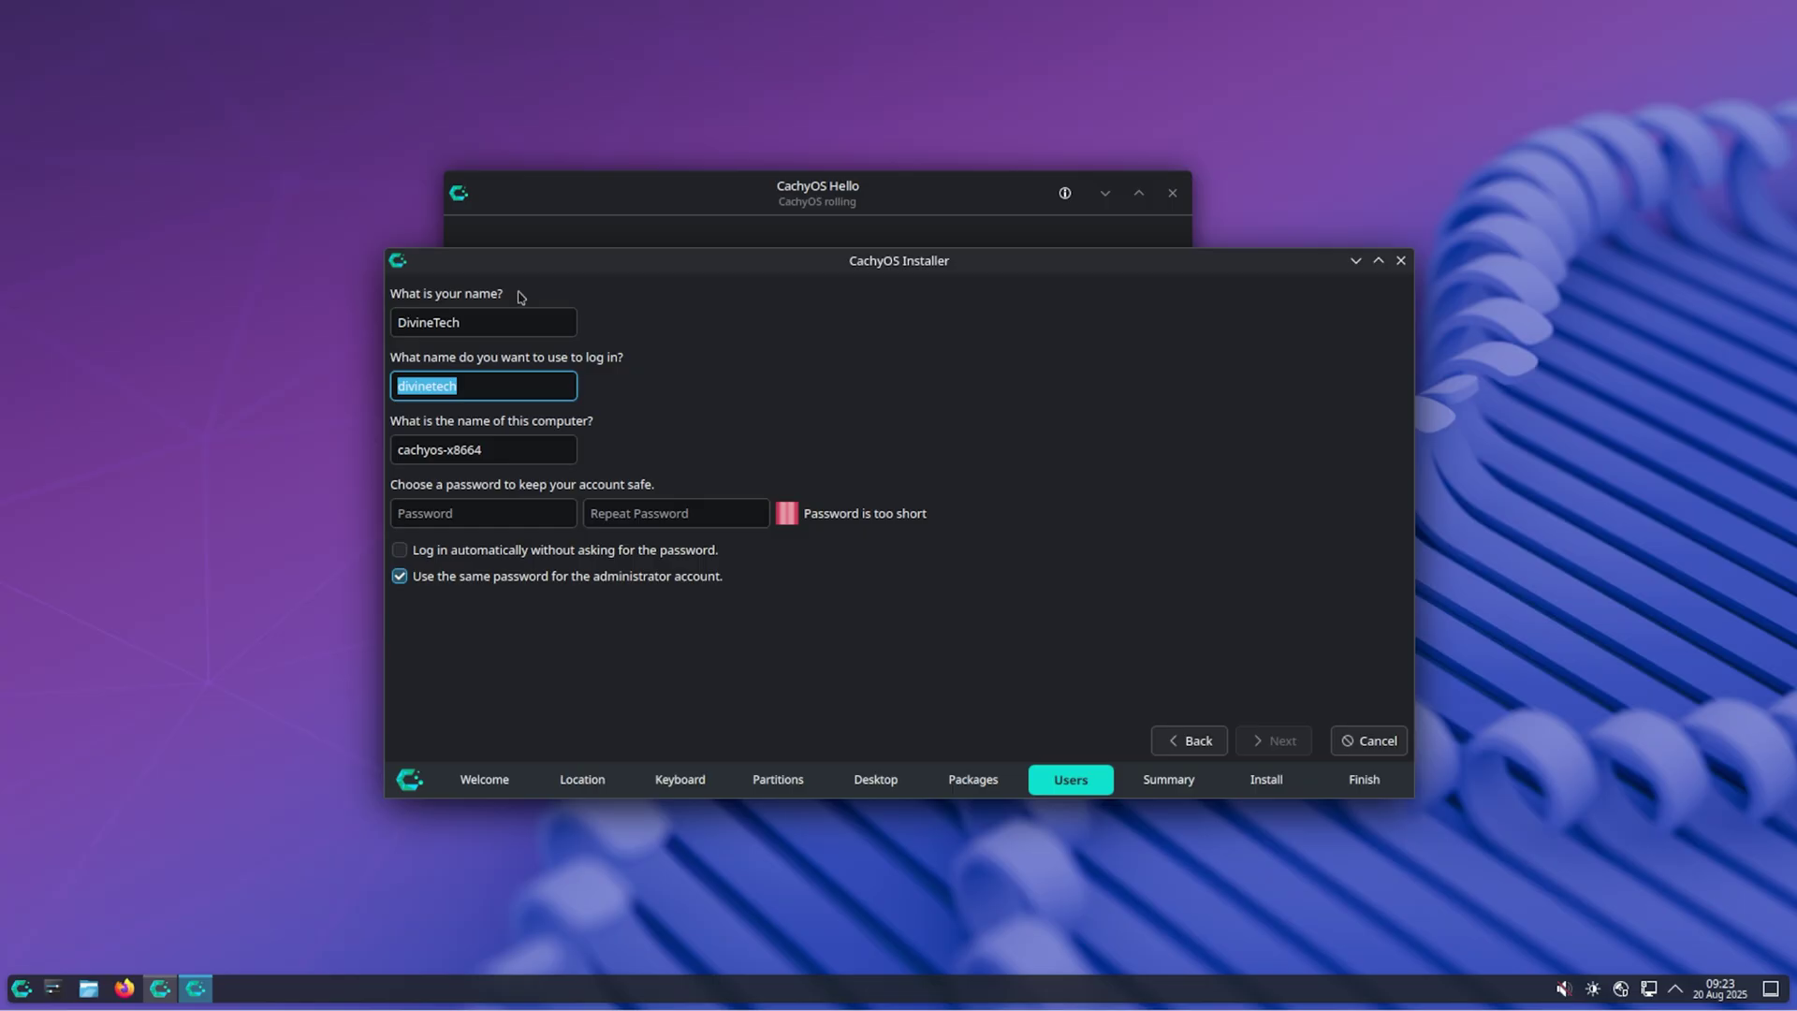
key(Tab)
key(Tab)
text(*****)
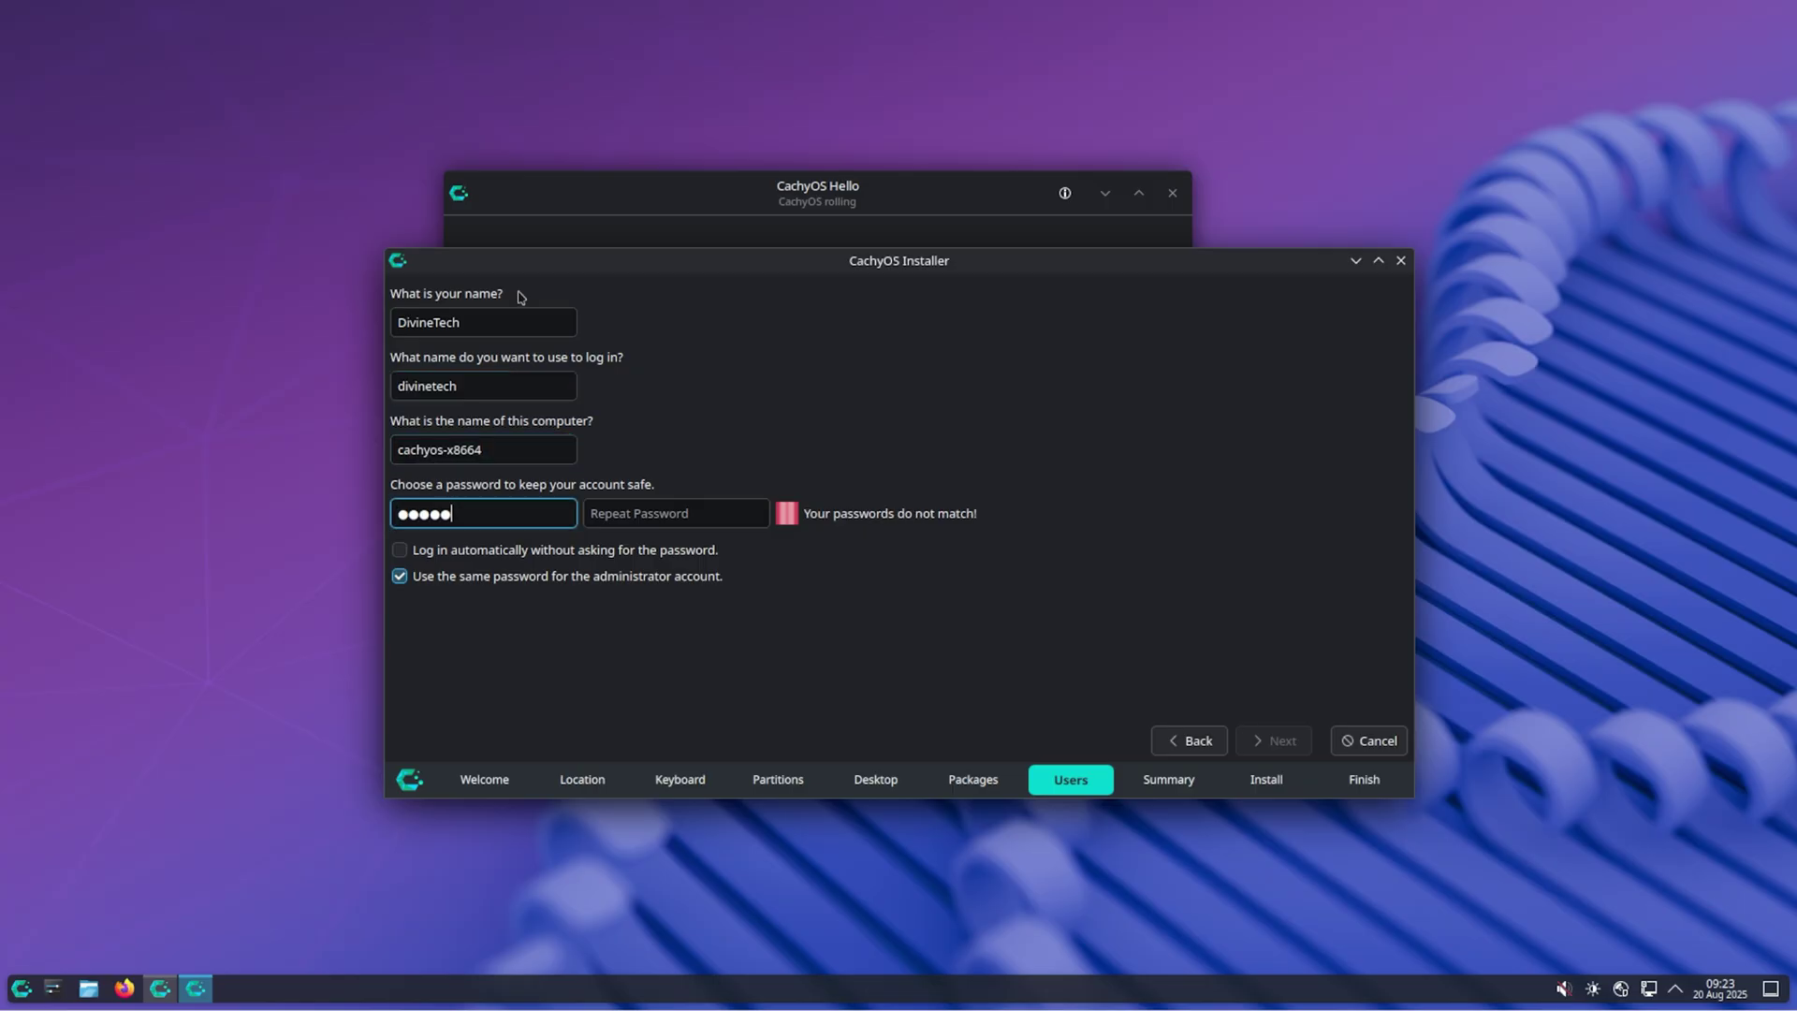
text(***)
key(Tab)
text(********)
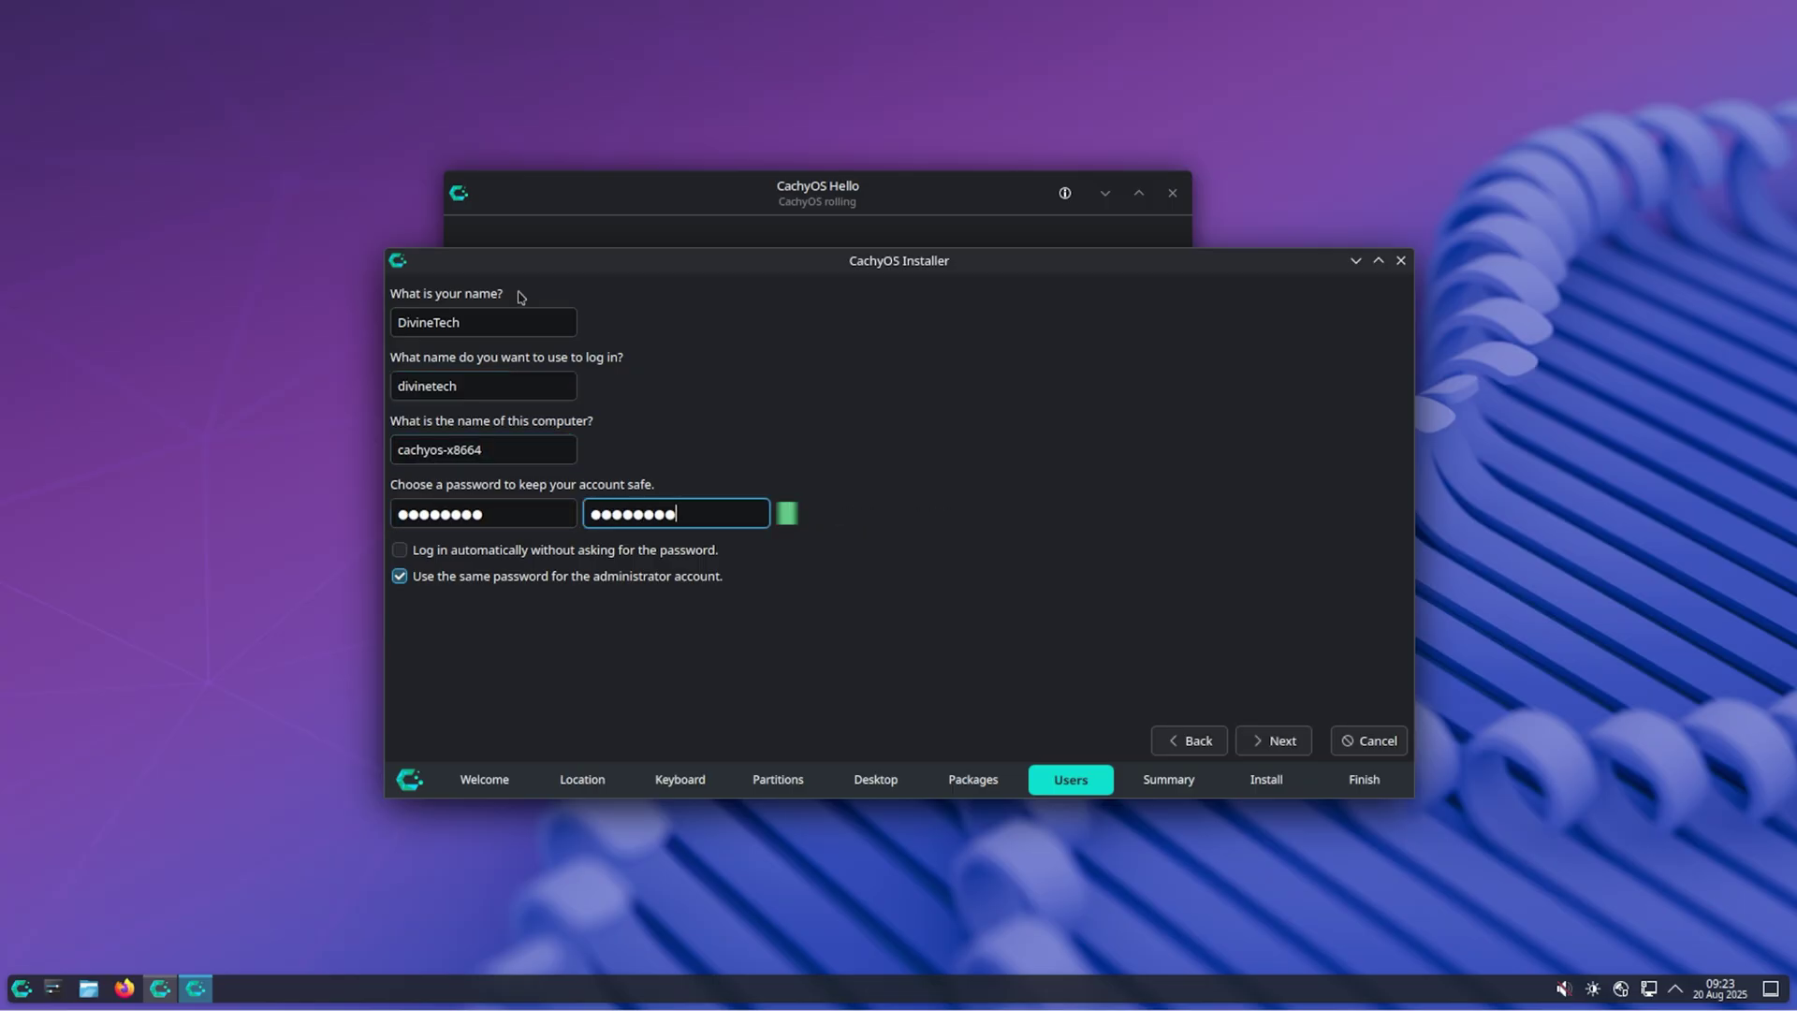
click(1272, 744)
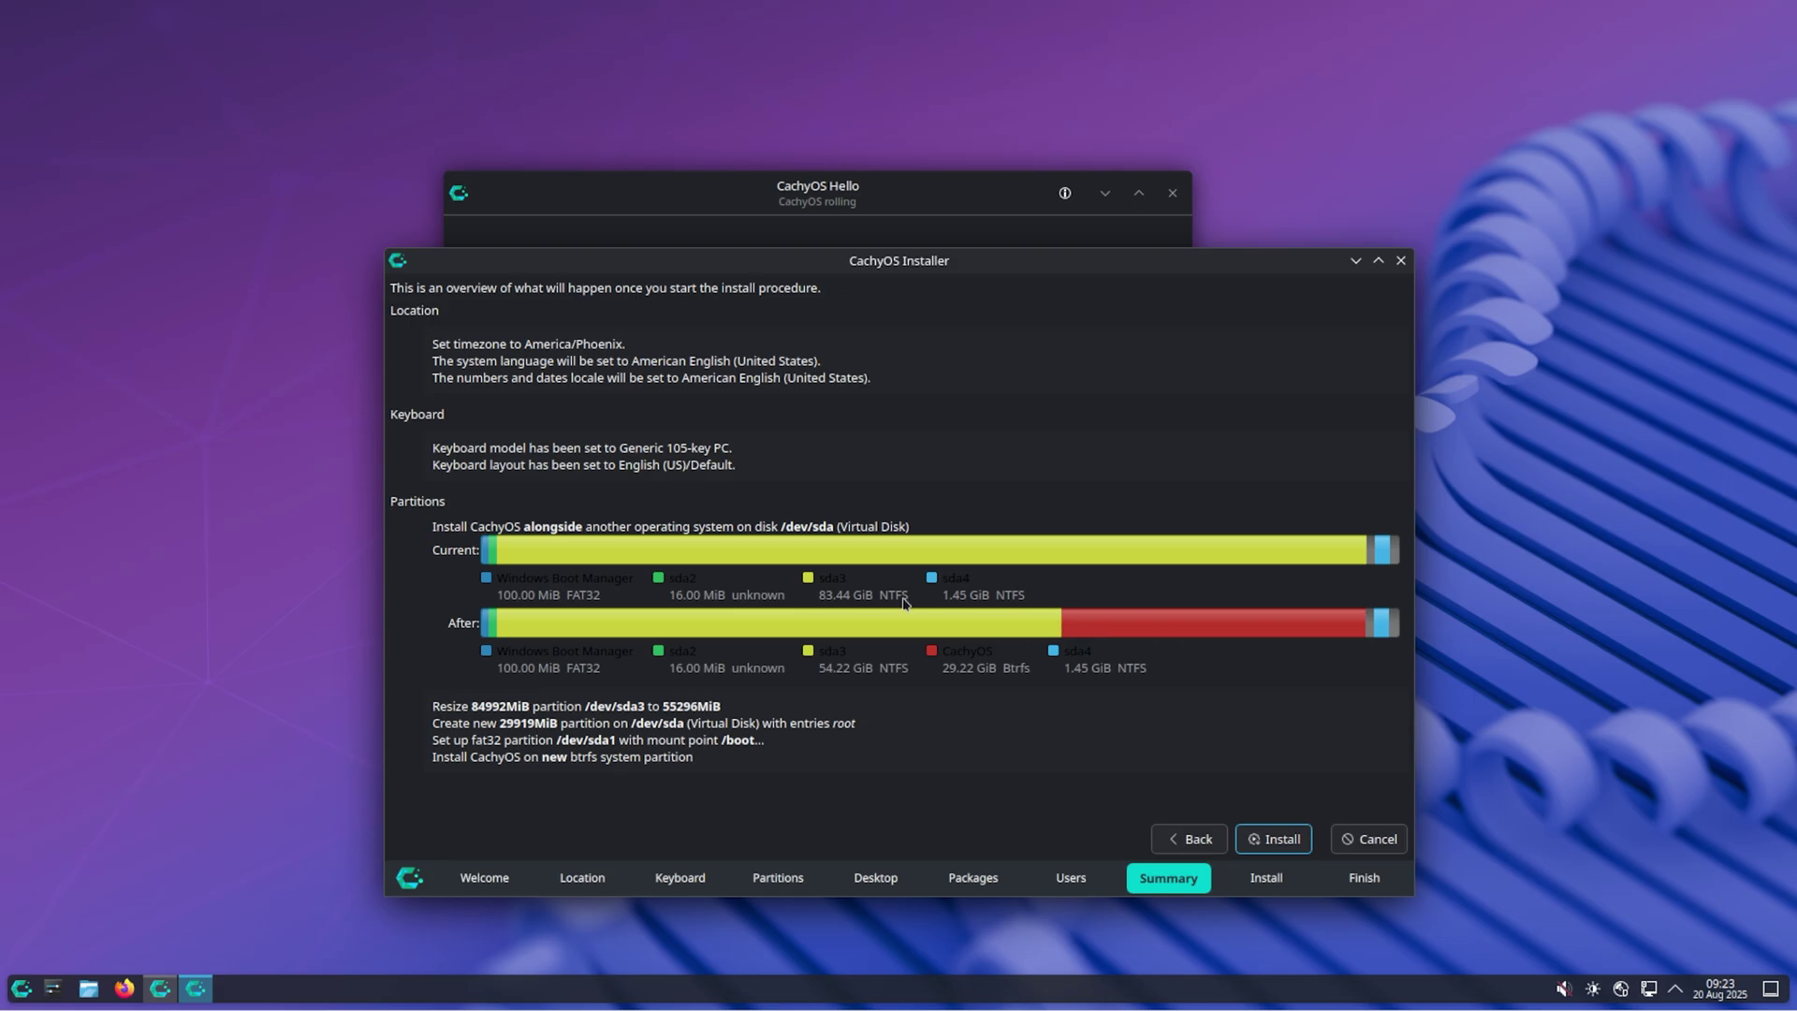
Start the installation from the Summary and confirm Install Now, finishing at All done
click(1274, 840)
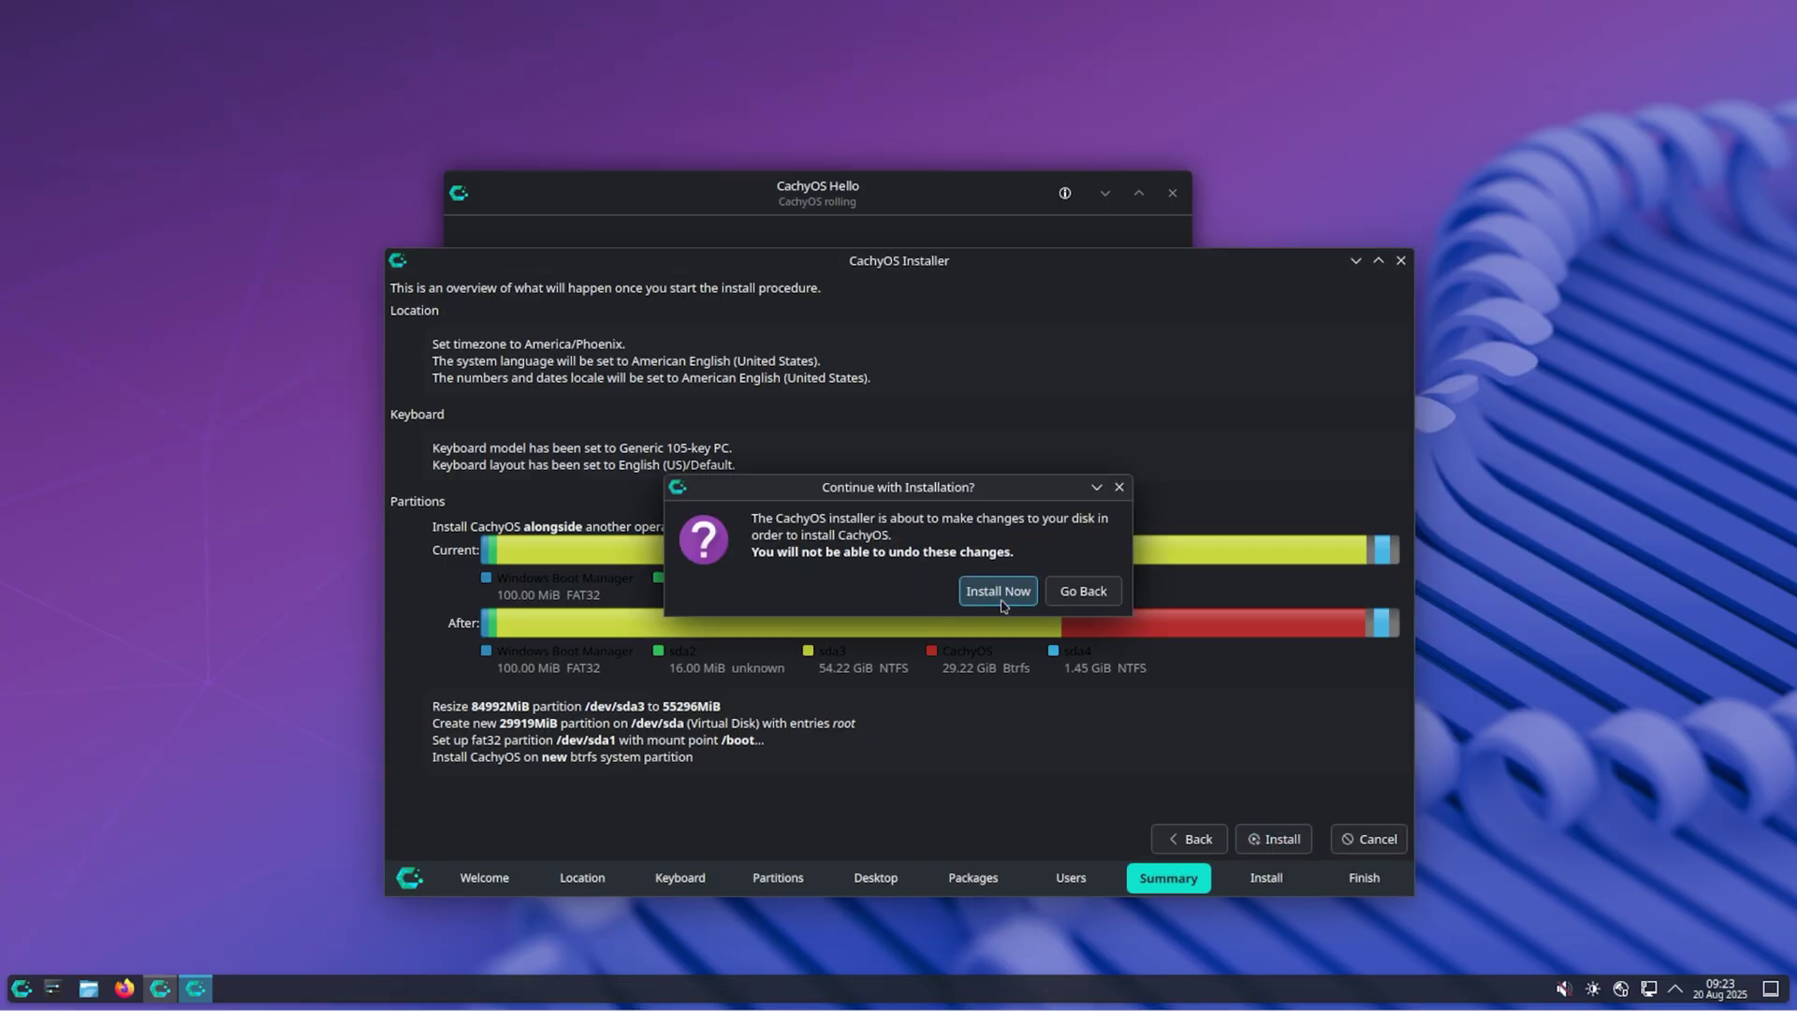
click(997, 591)
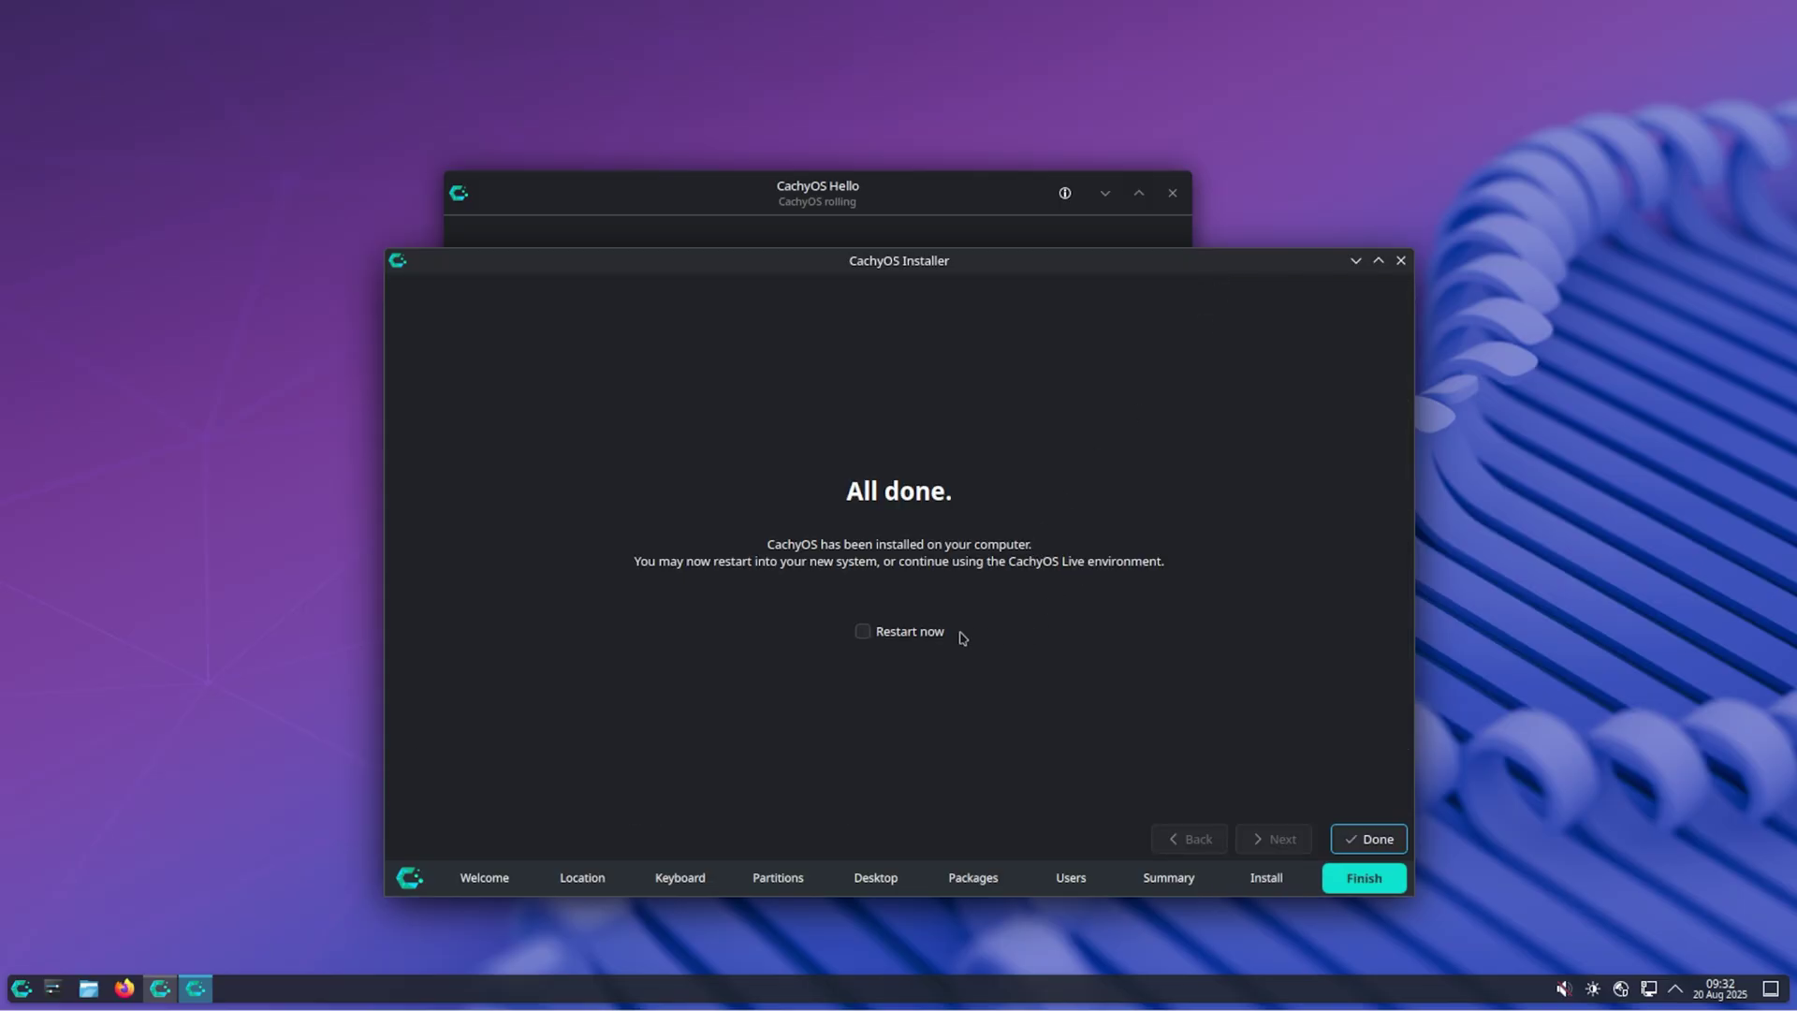
Restart after installing, then pick the vmlinuz-linux-cachyos entry in rEFInd to boot CachyOS
click(904, 635)
click(1377, 842)
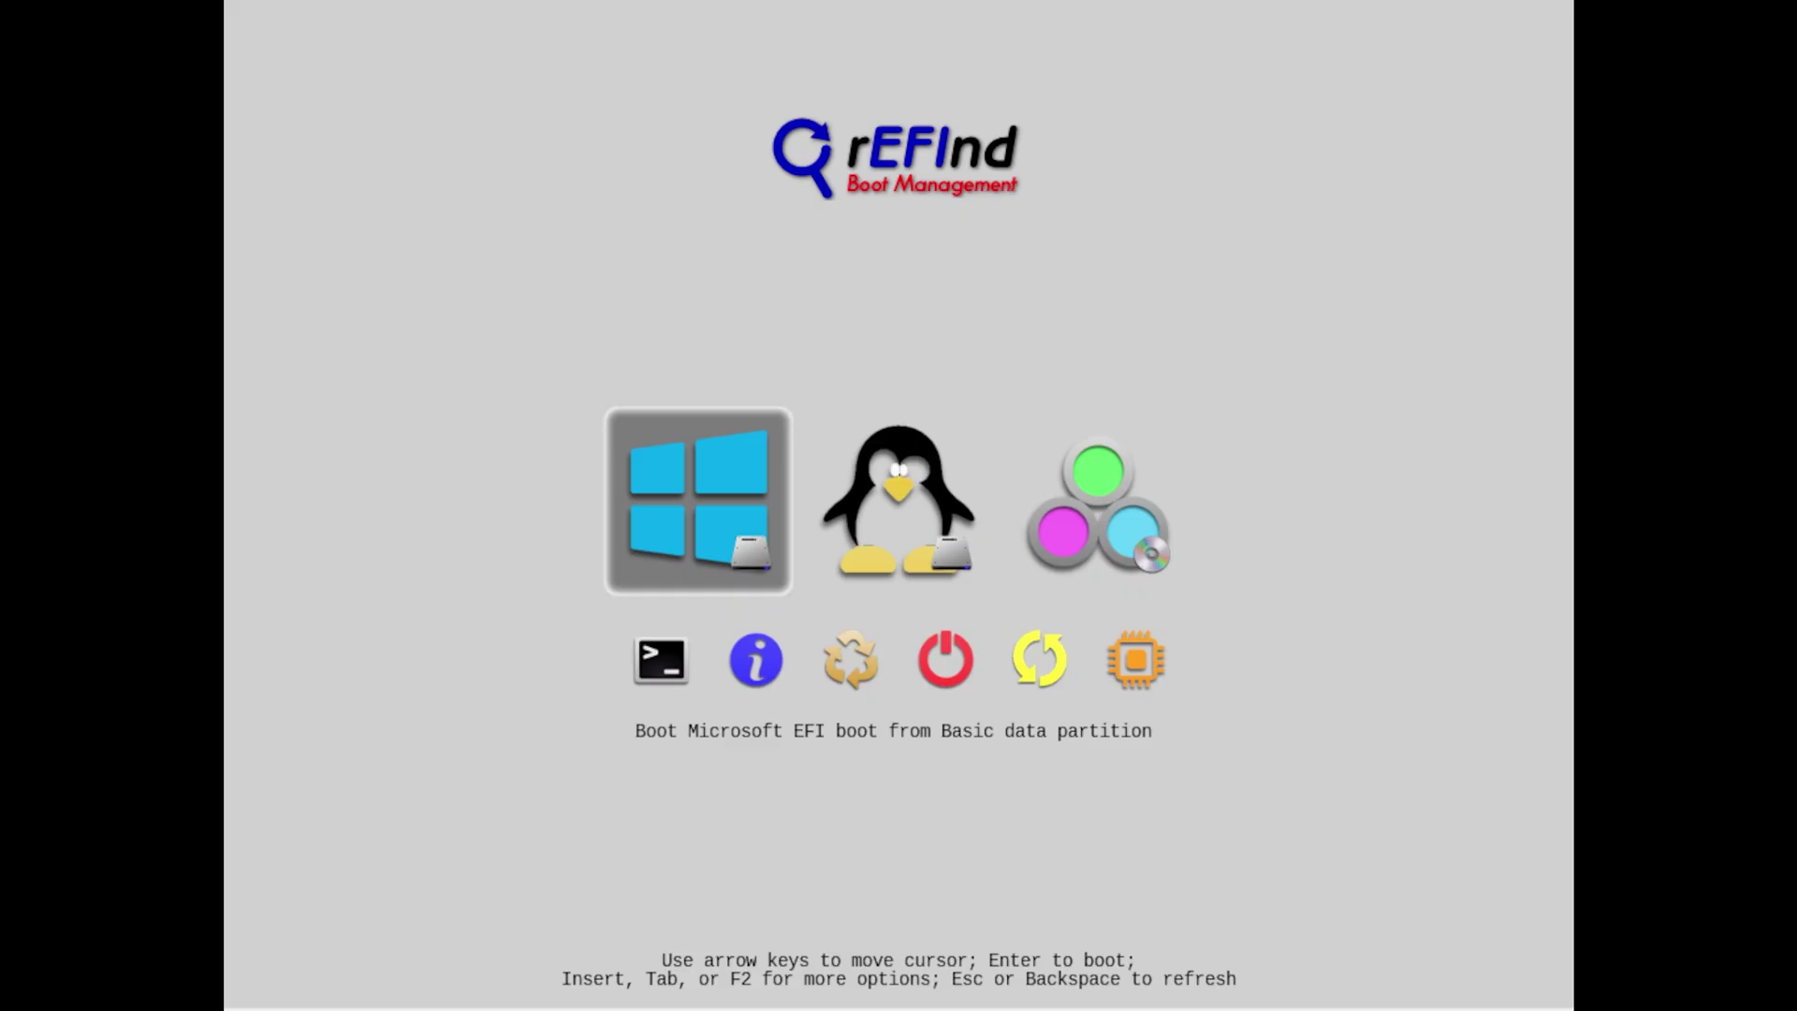
key(Right)
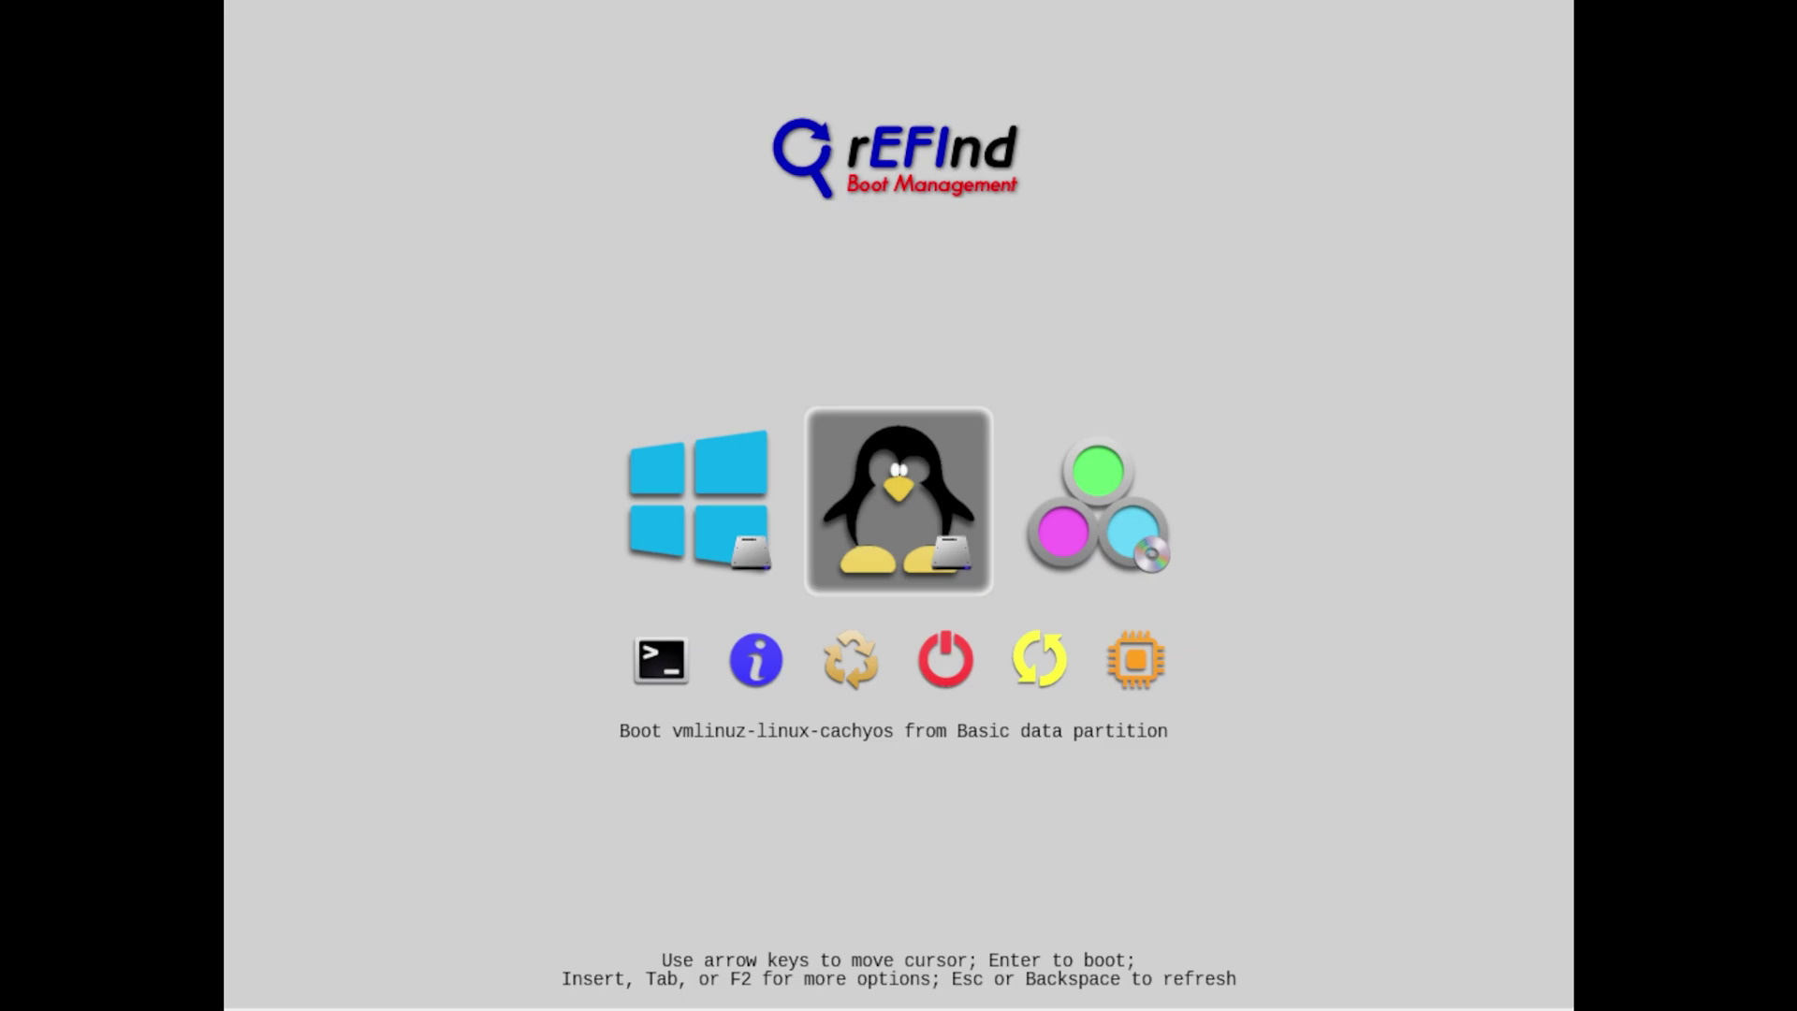
key(Left)
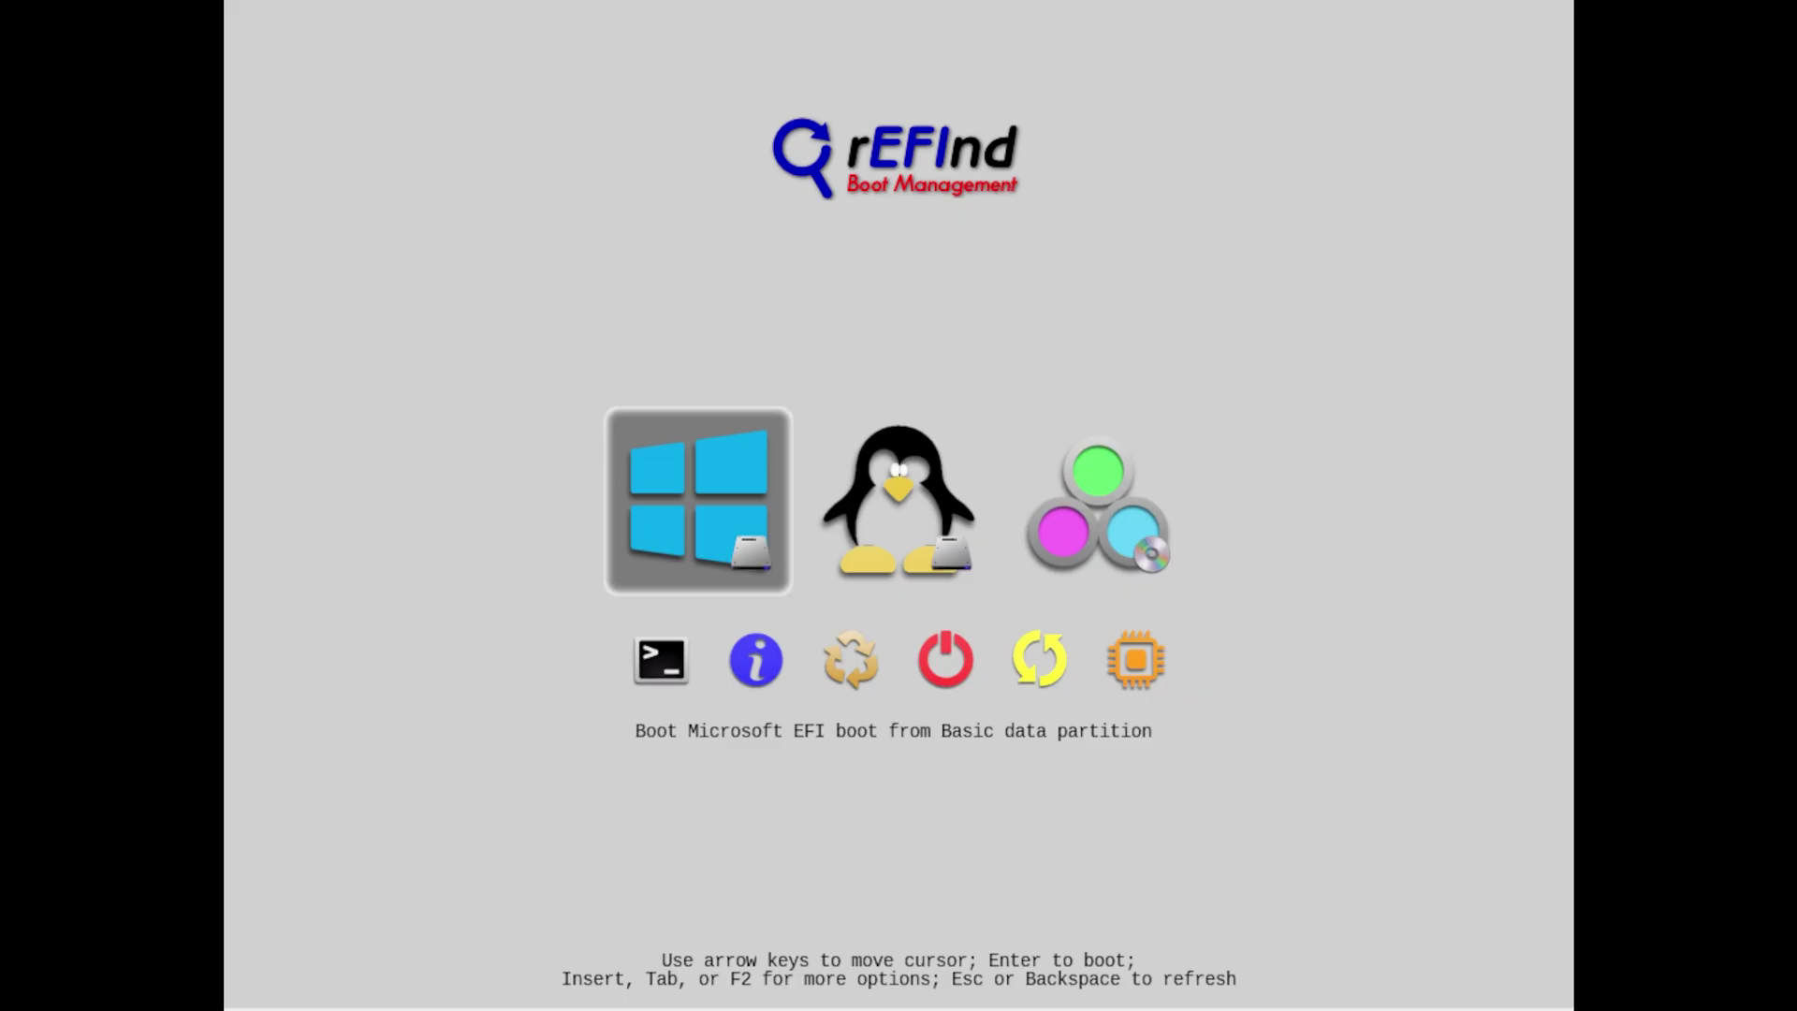
key(Right)
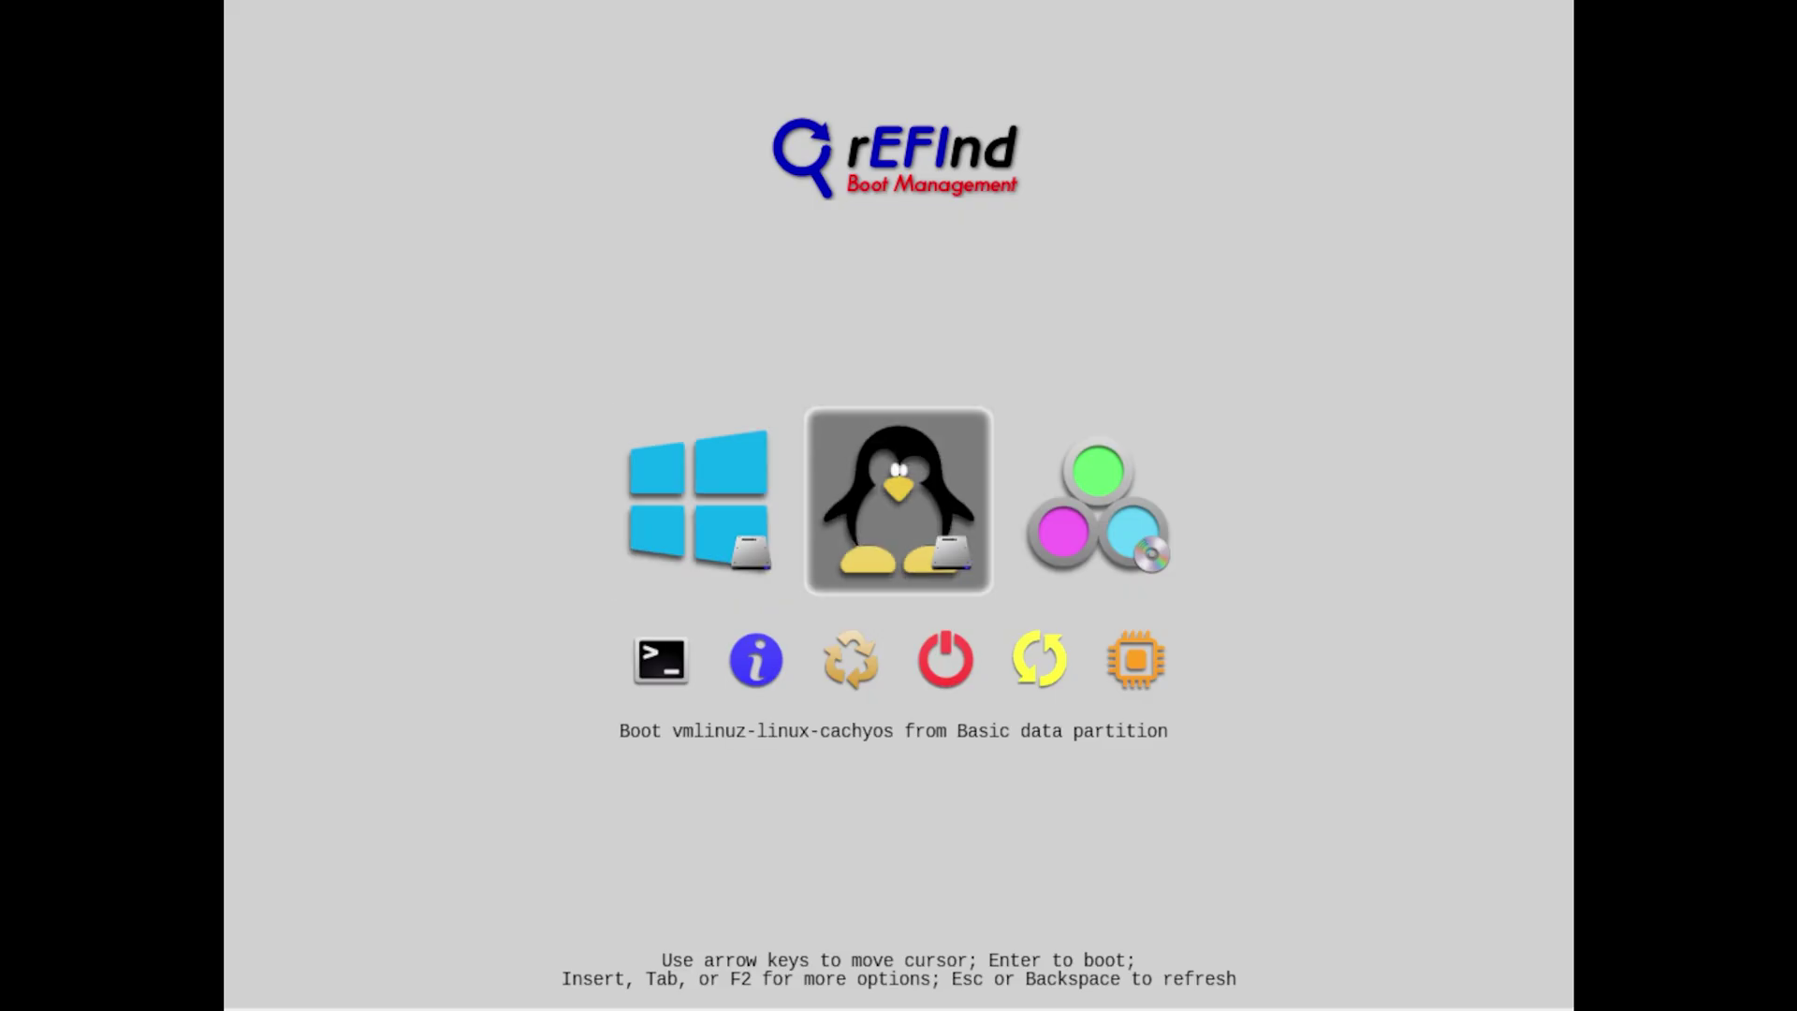
key(Left)
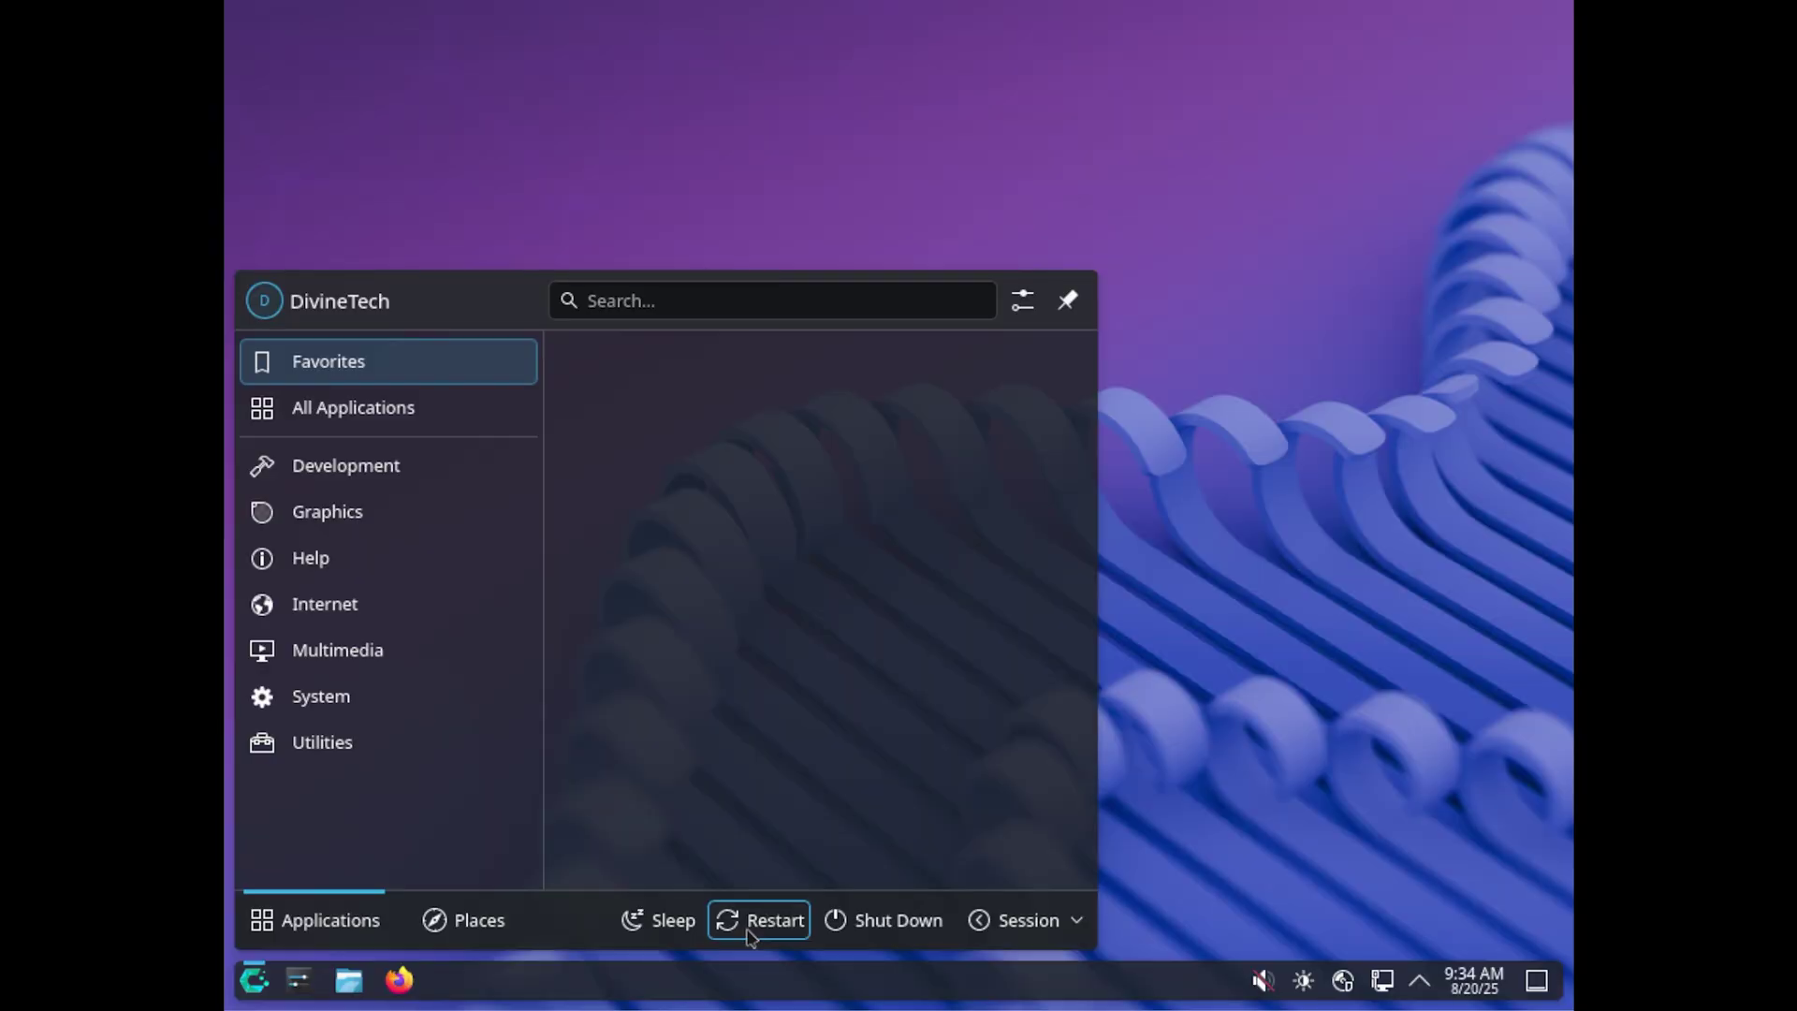
Restart CachyOS and boot the Windows entry from the rEFInd menu
click(758, 922)
click(810, 716)
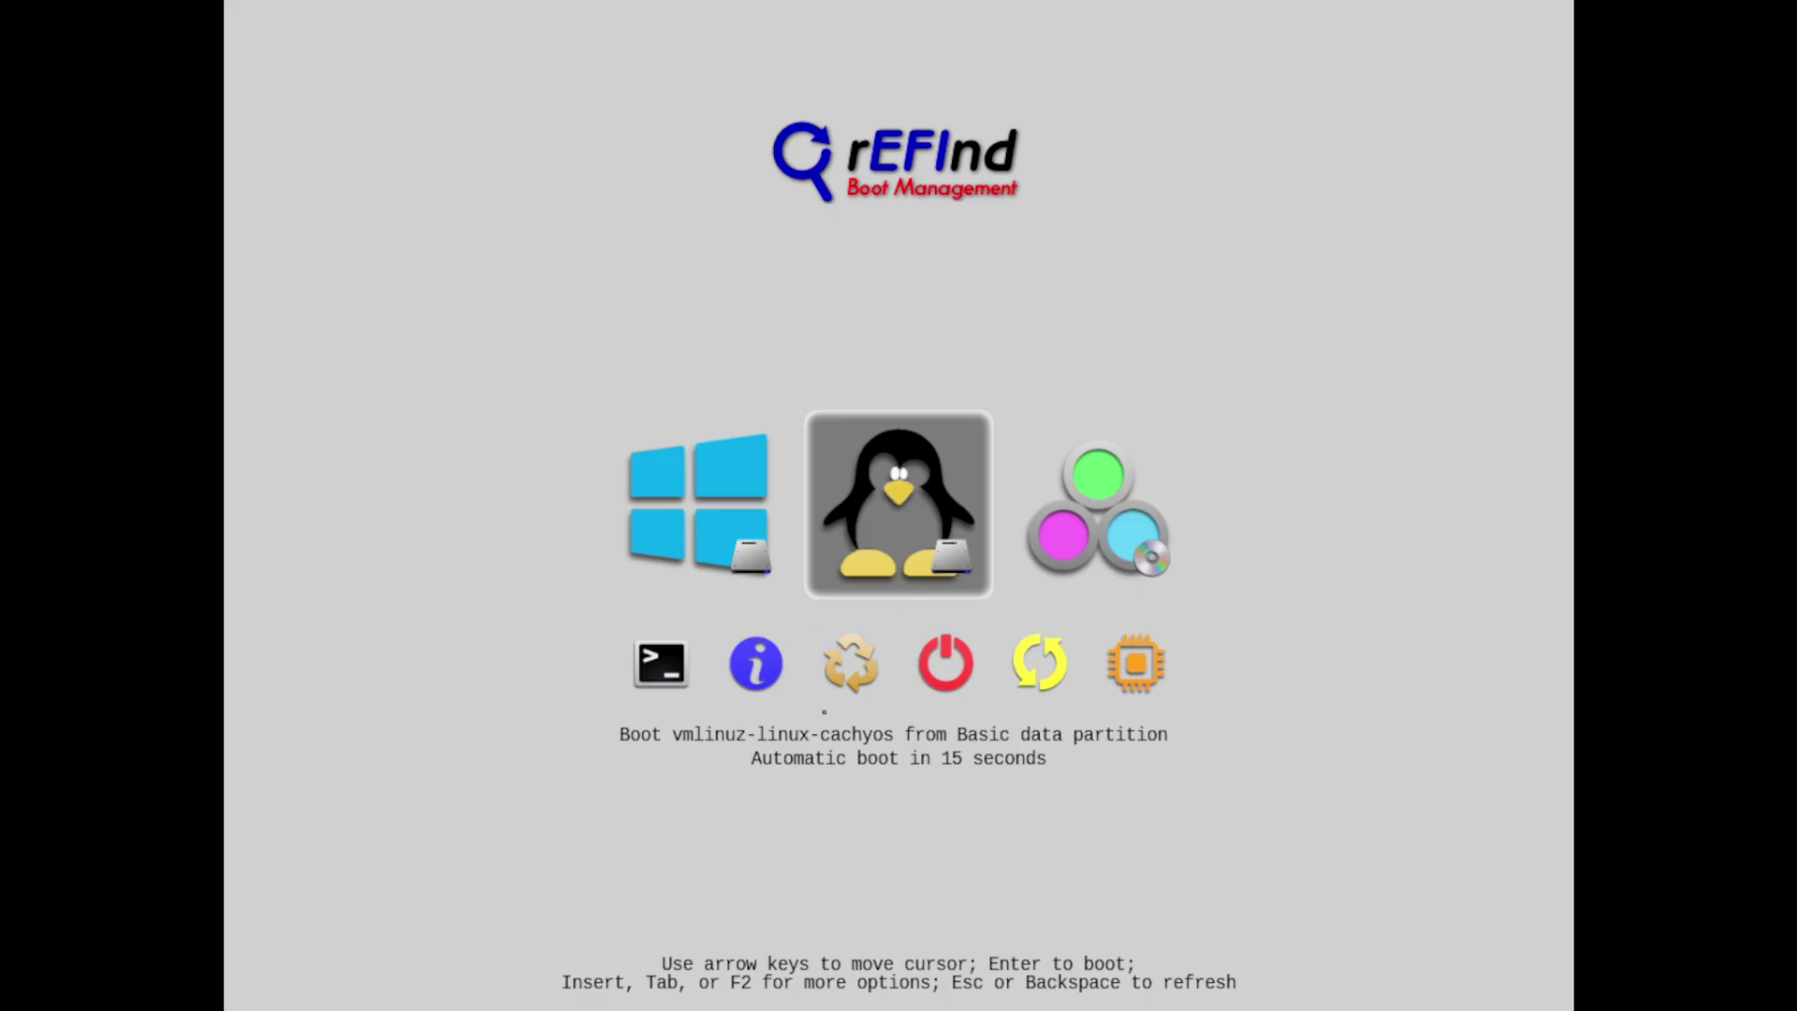
key(Left)
key(Return)
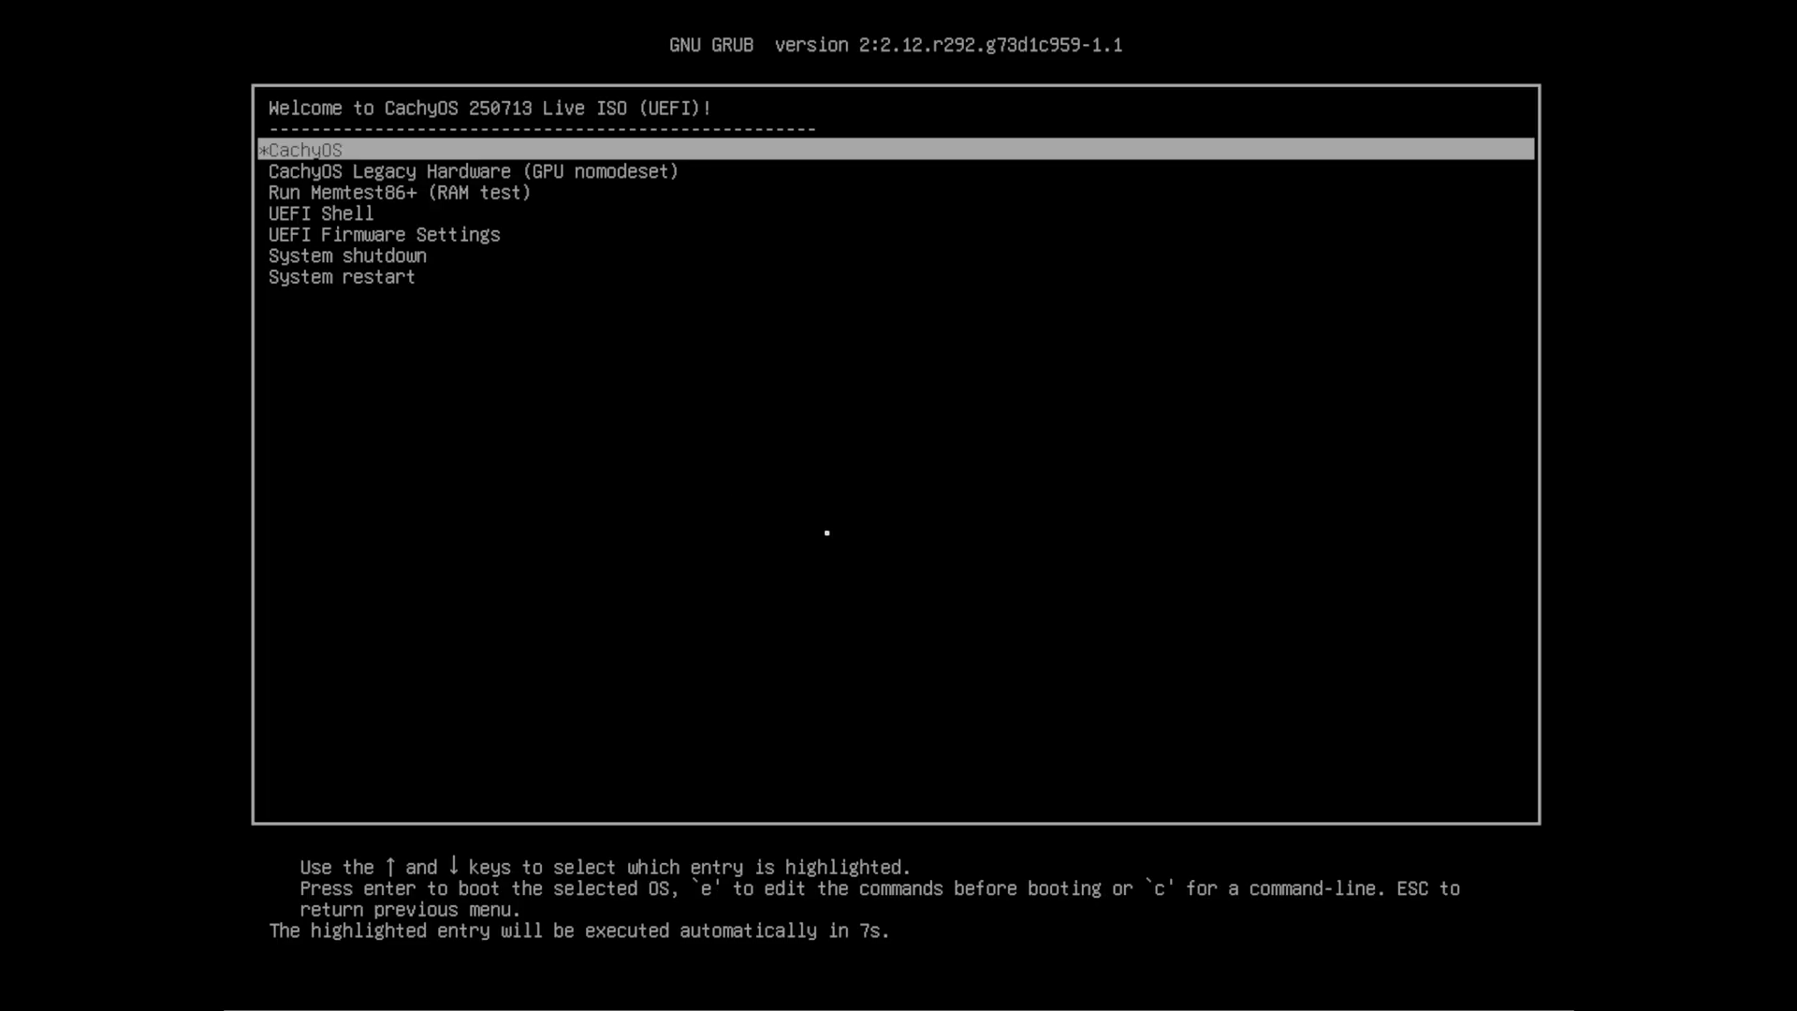
Halt the live ISO boot countdown and keep the default CachyOS live entry selected
key(Down)
key(Up)
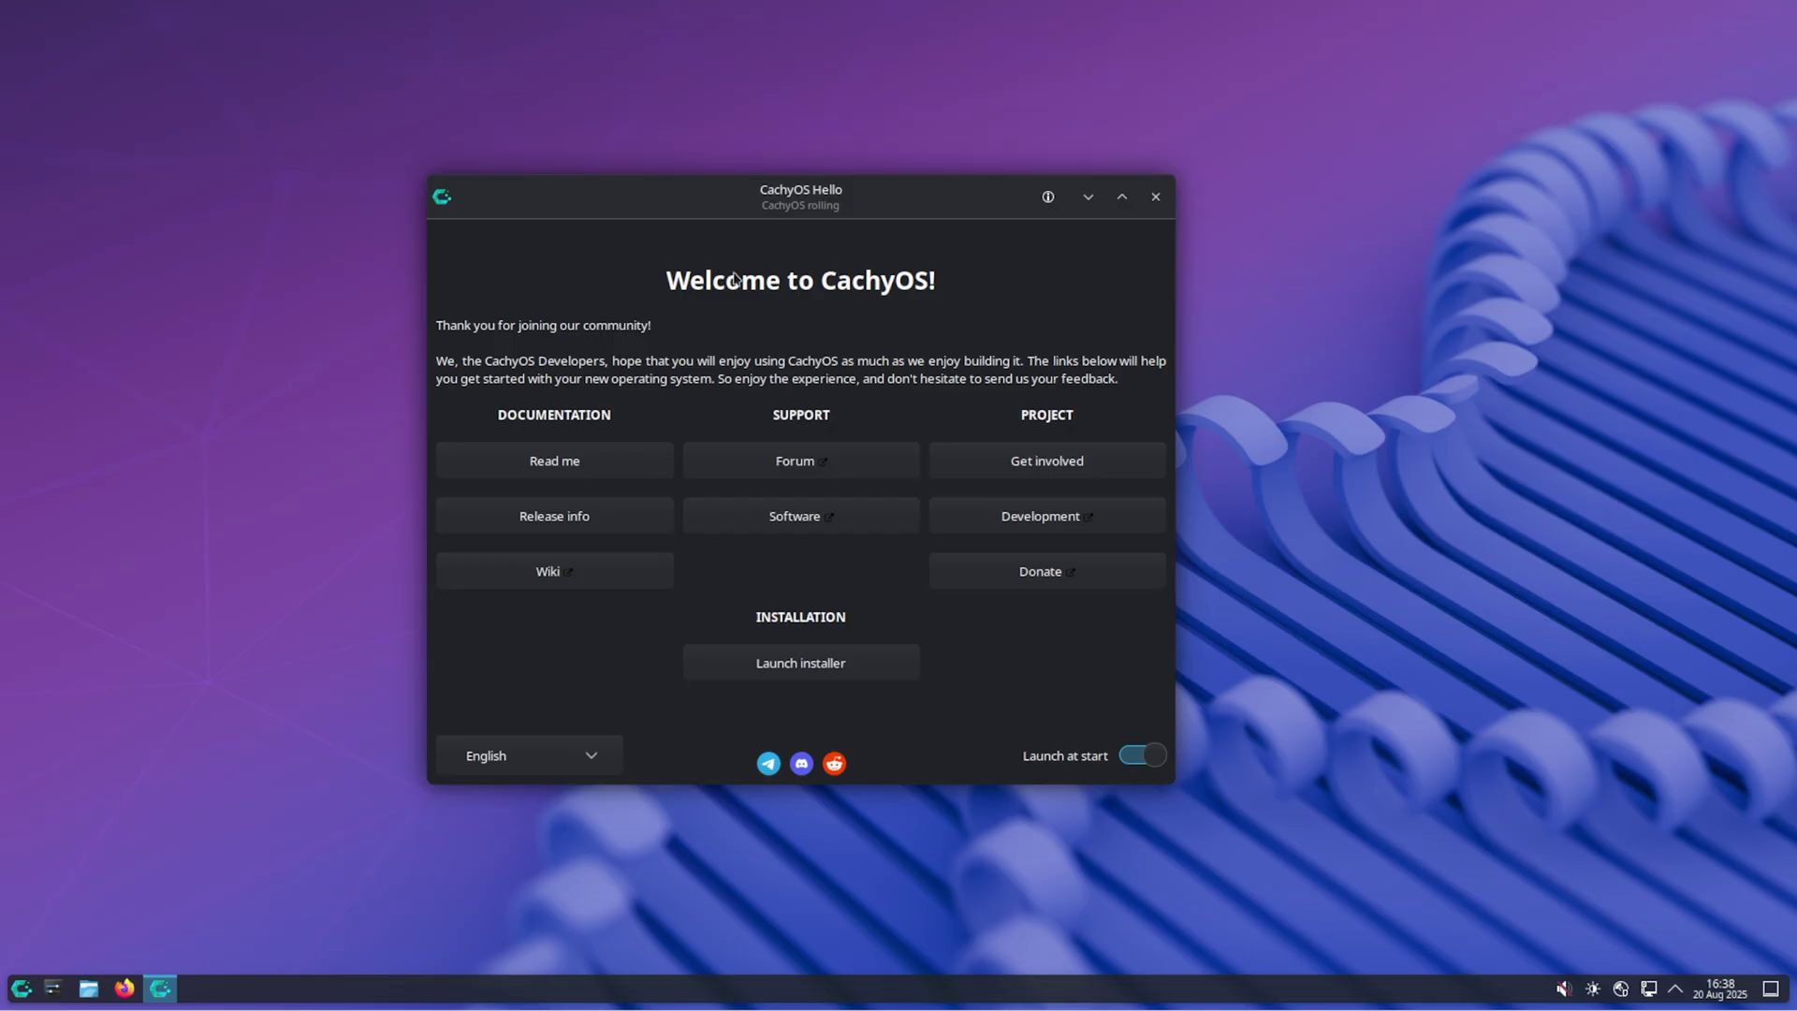
Relaunch the installer with Refind and accept the language, location and keyboard defaults
click(810, 672)
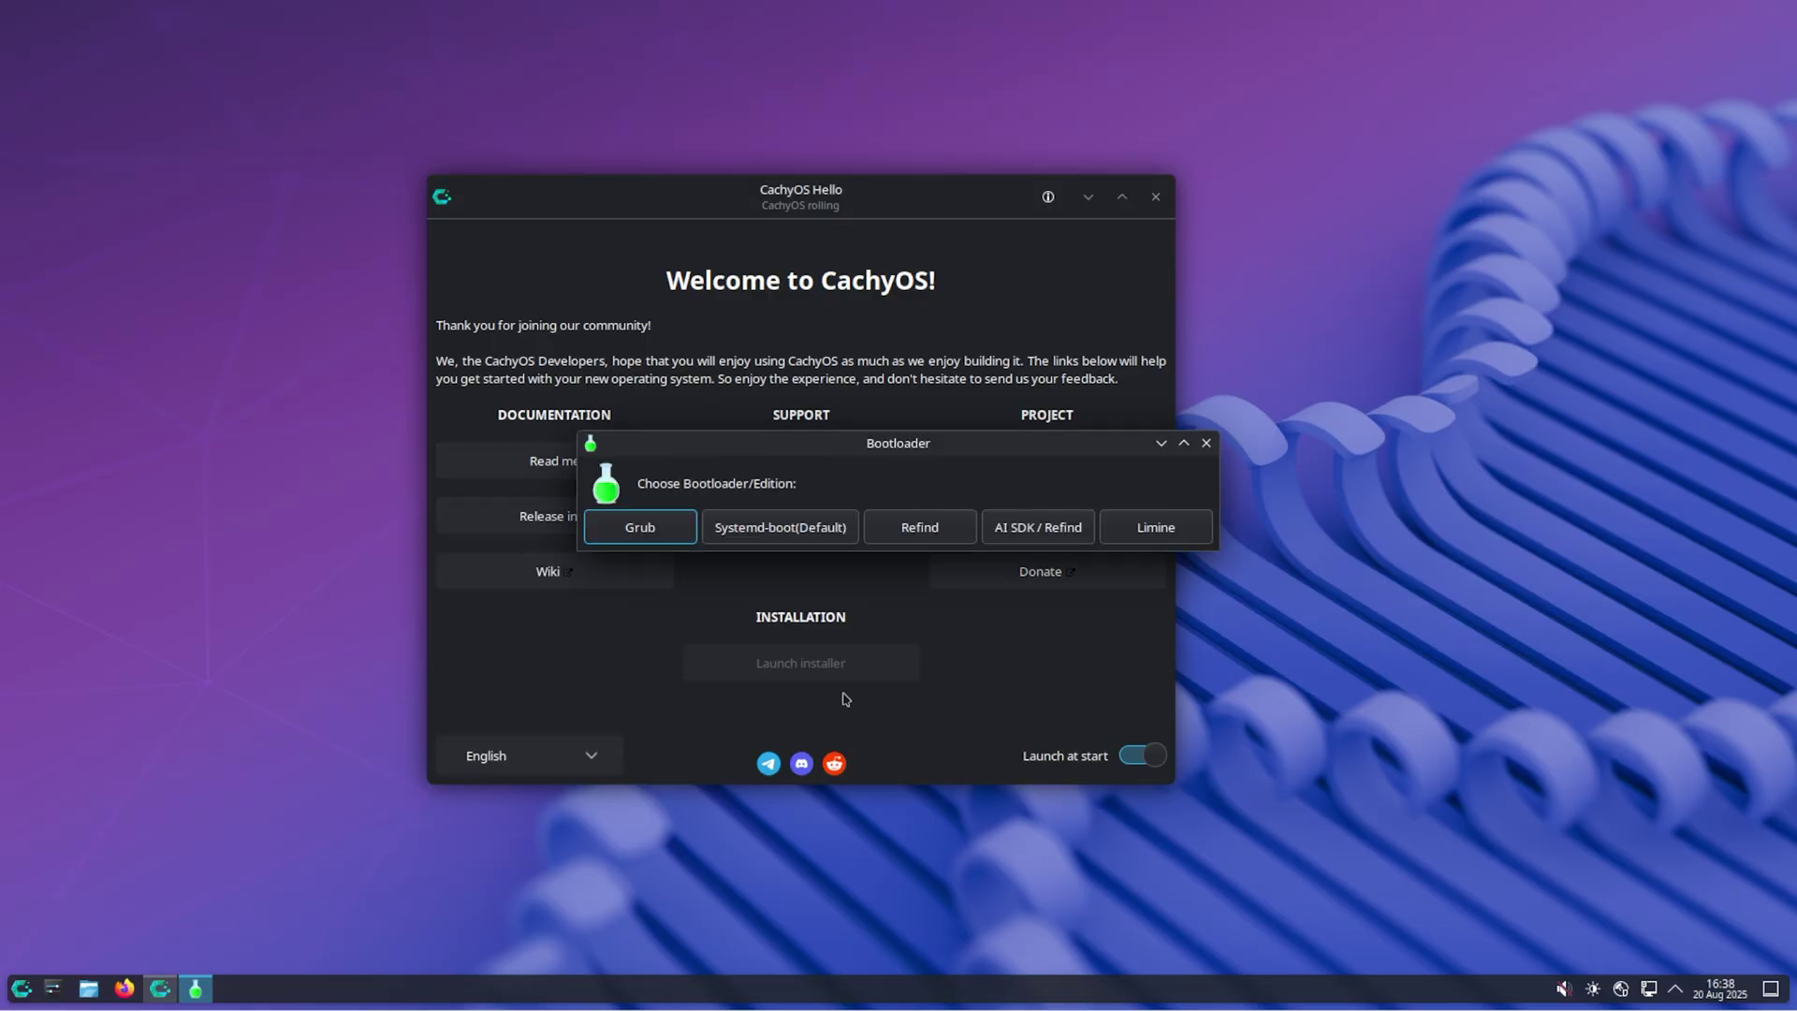
click(928, 535)
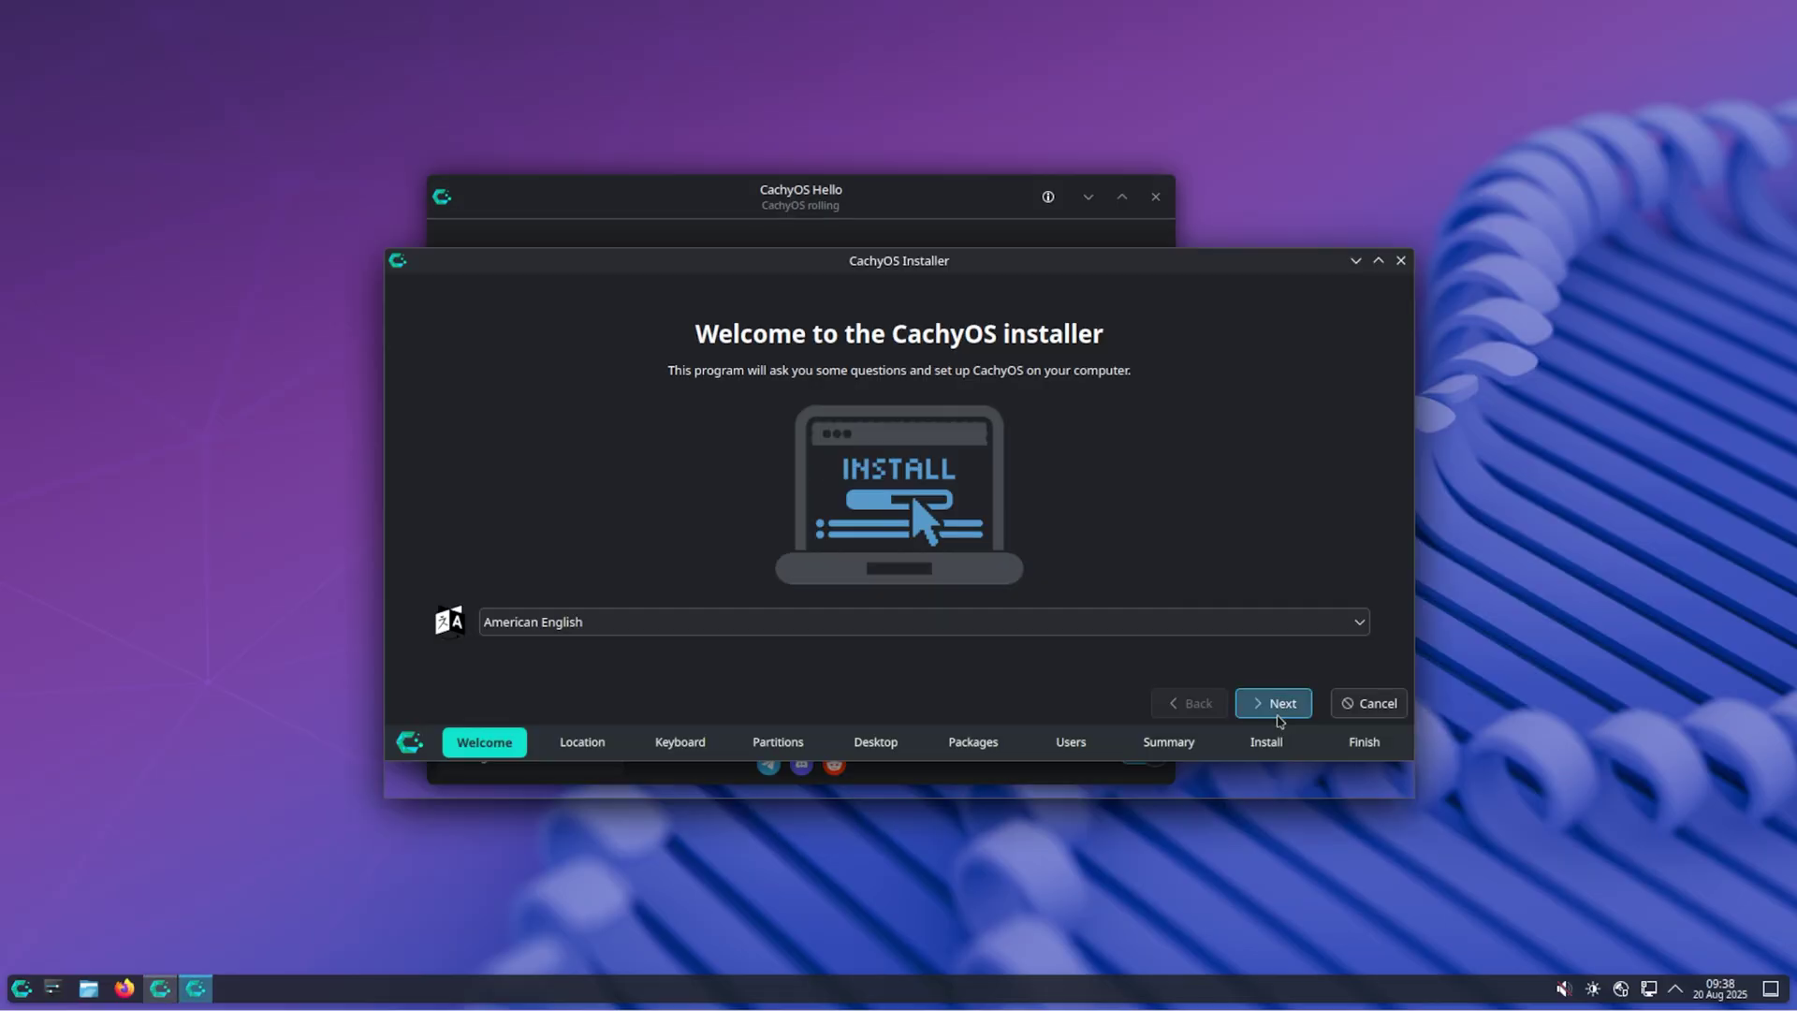
click(1279, 719)
click(1279, 743)
click(1279, 743)
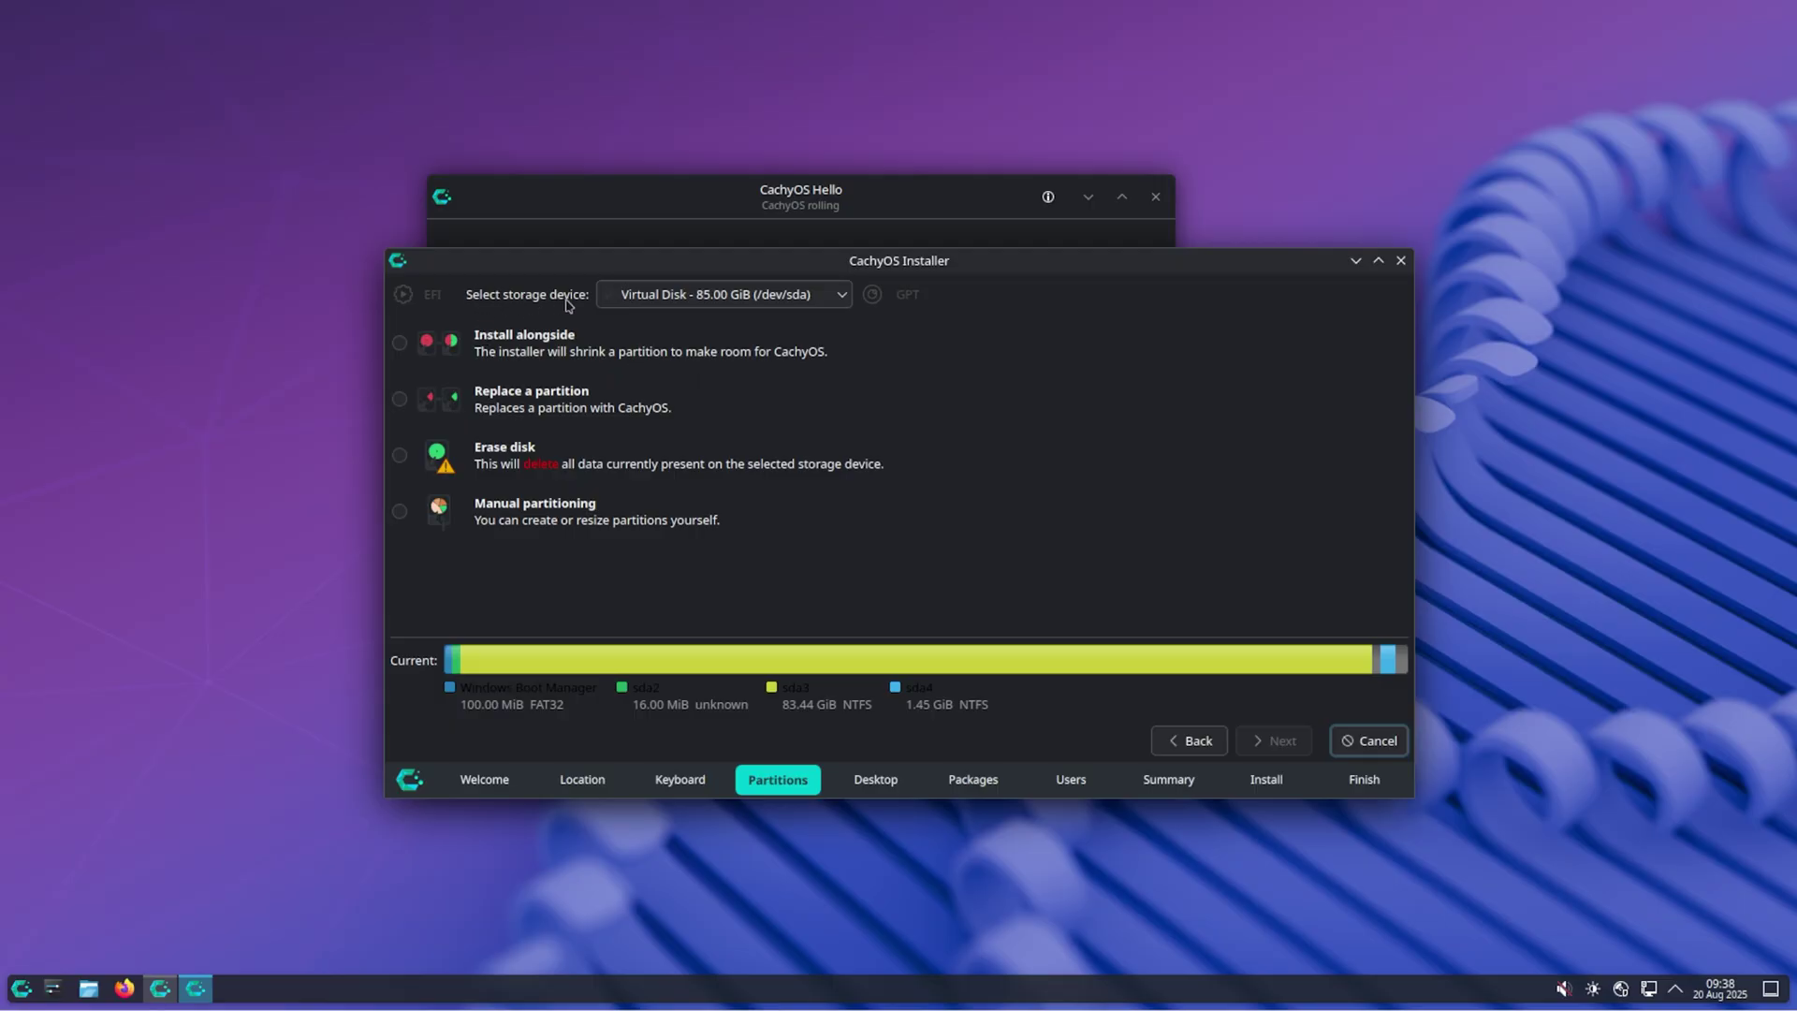
Select the 25.00 GiB /dev/sdb disk and choose Erase disk
click(778, 297)
click(744, 405)
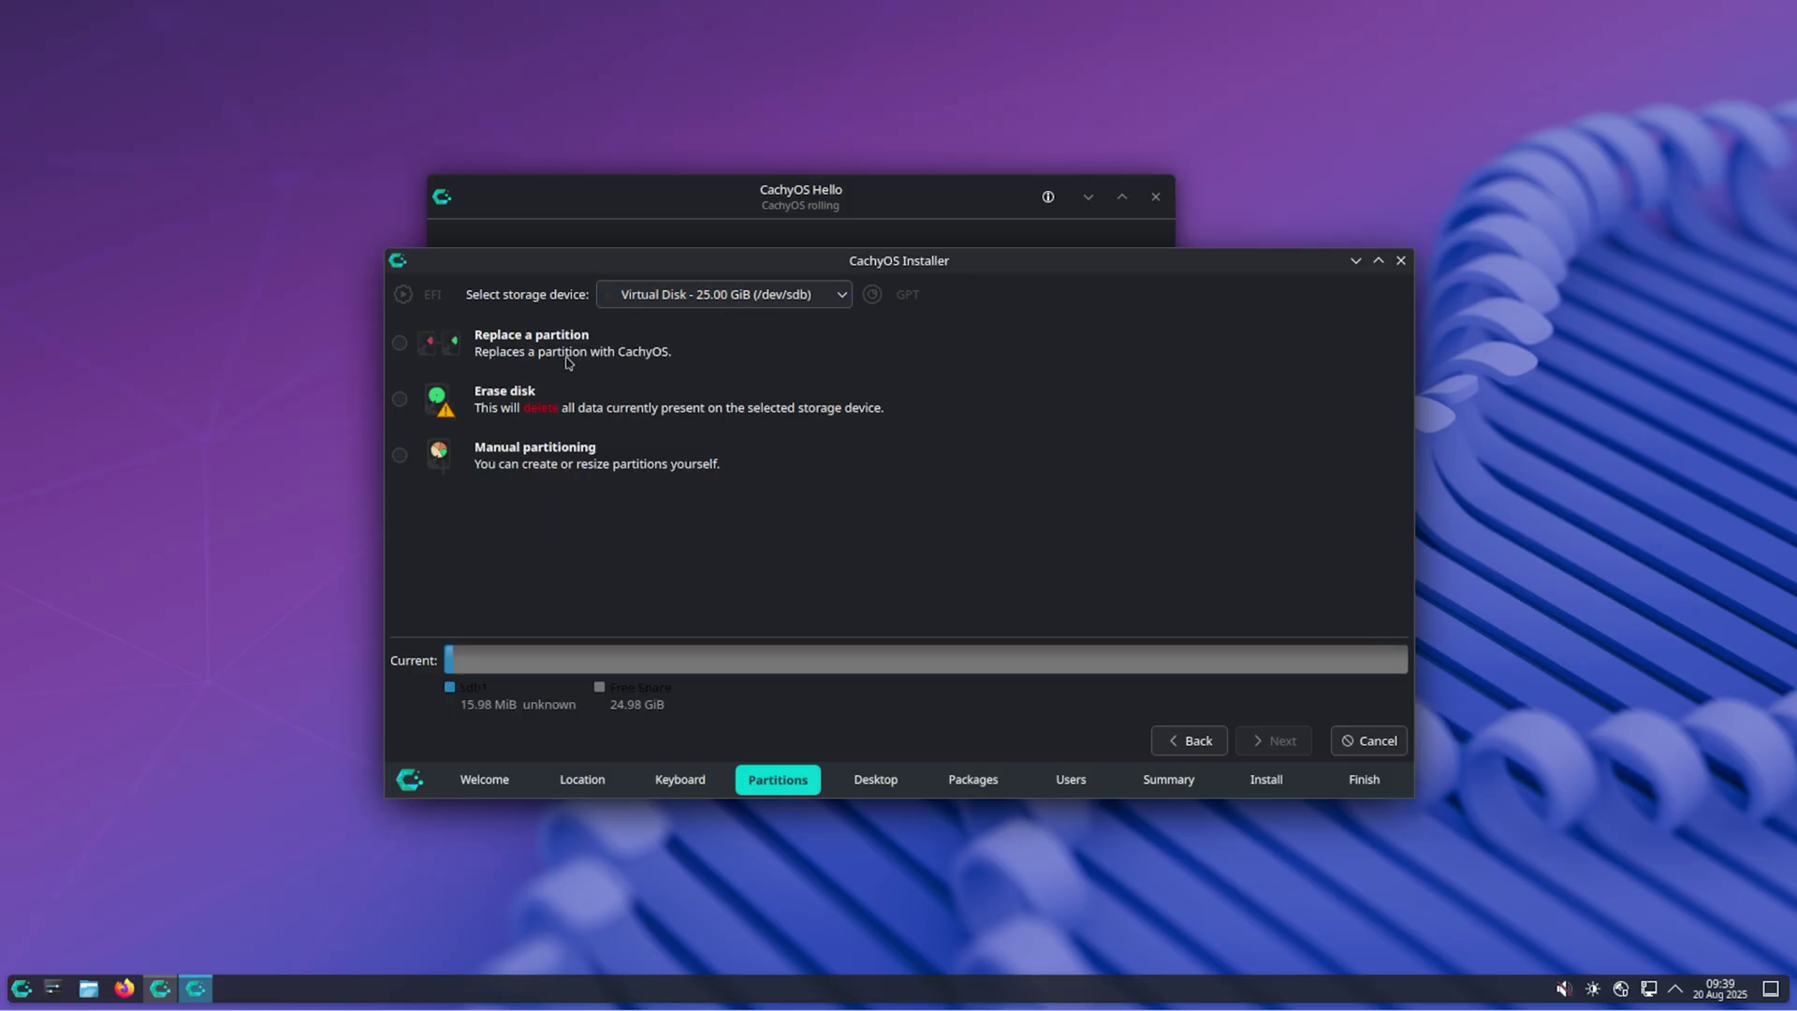
click(402, 406)
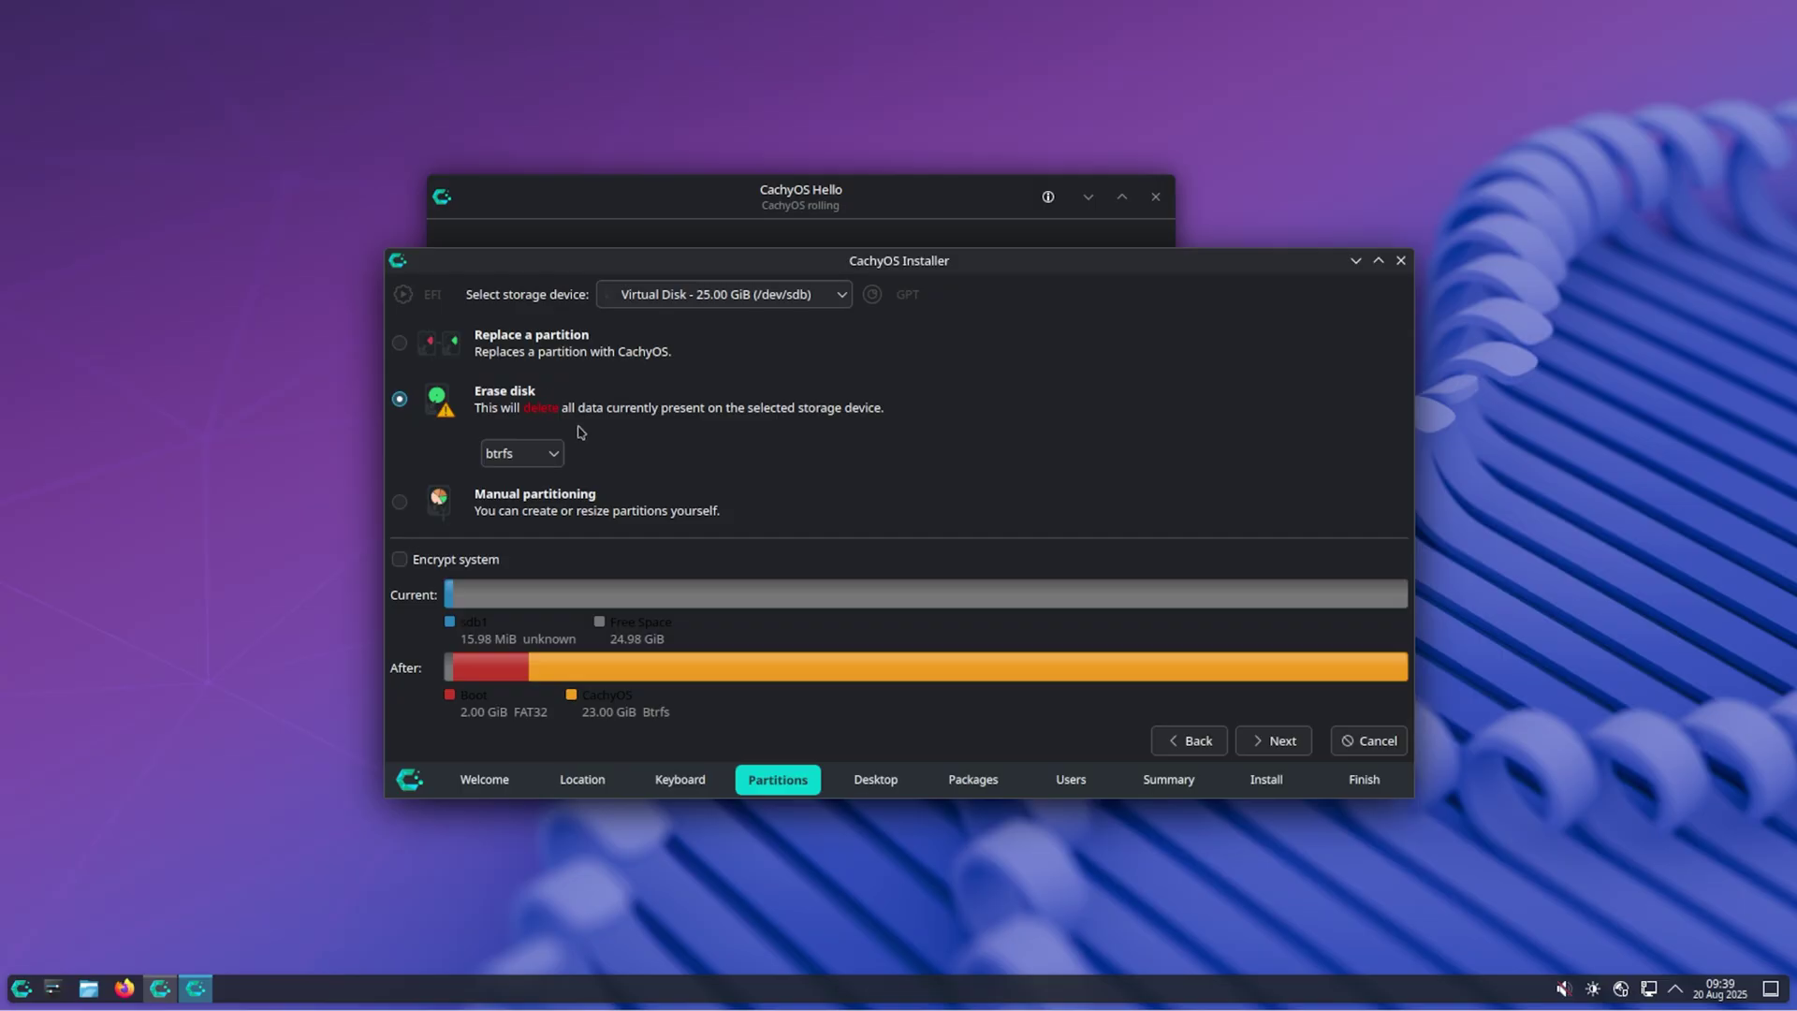
click(1274, 755)
Keep Plasma and default packages, enter the user's name, then start and confirm the installation
click(1276, 752)
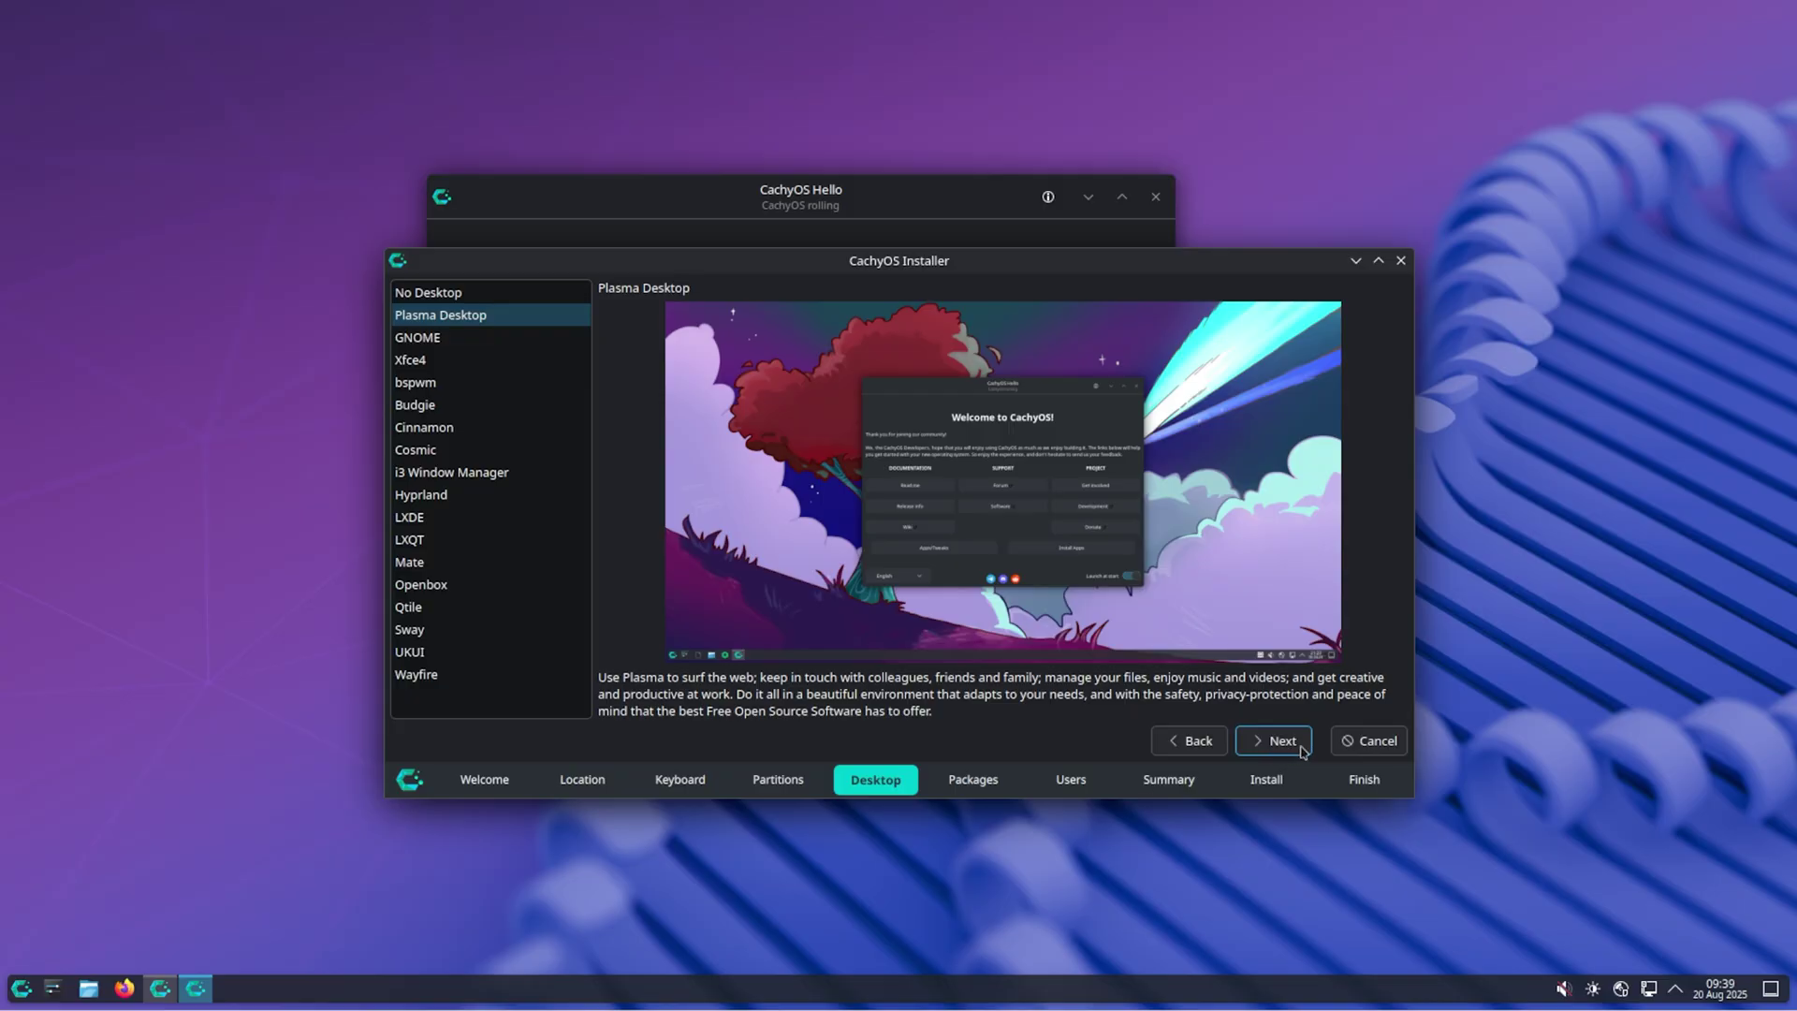
click(1296, 753)
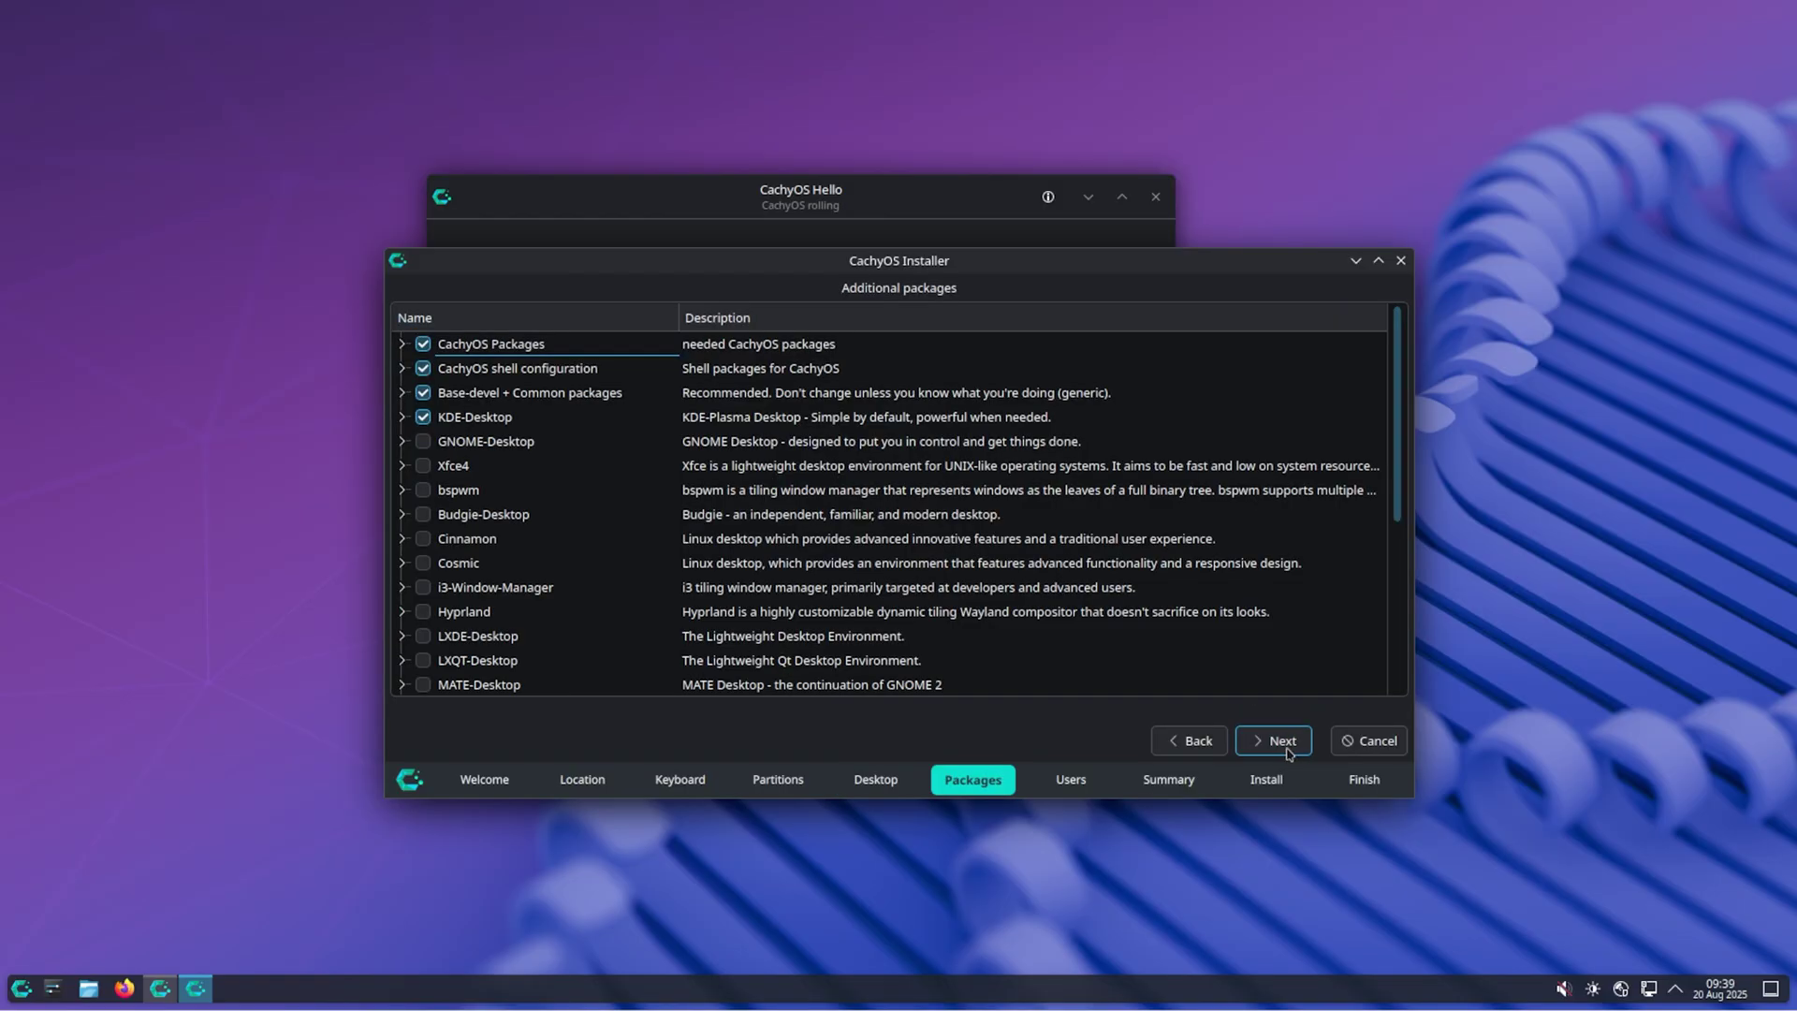
click(1285, 753)
text(Di)
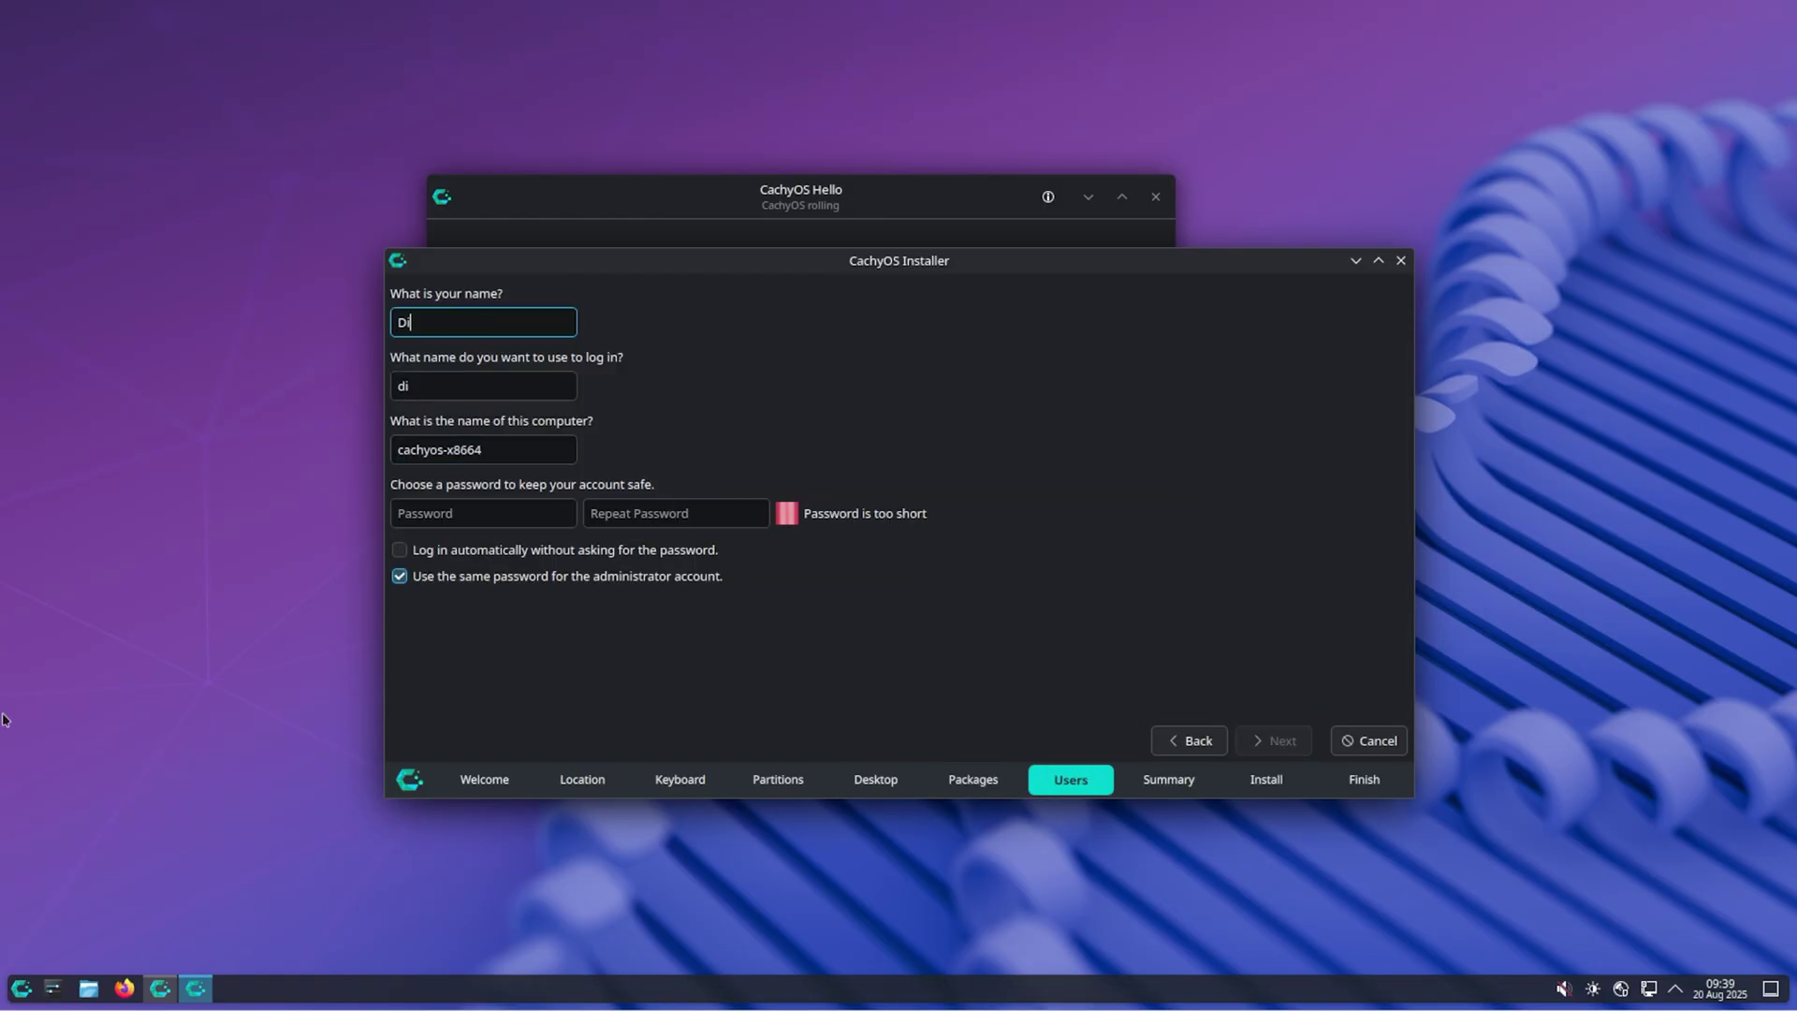
text(neshTech)
key(Tab)
key(Tab)
click(1279, 740)
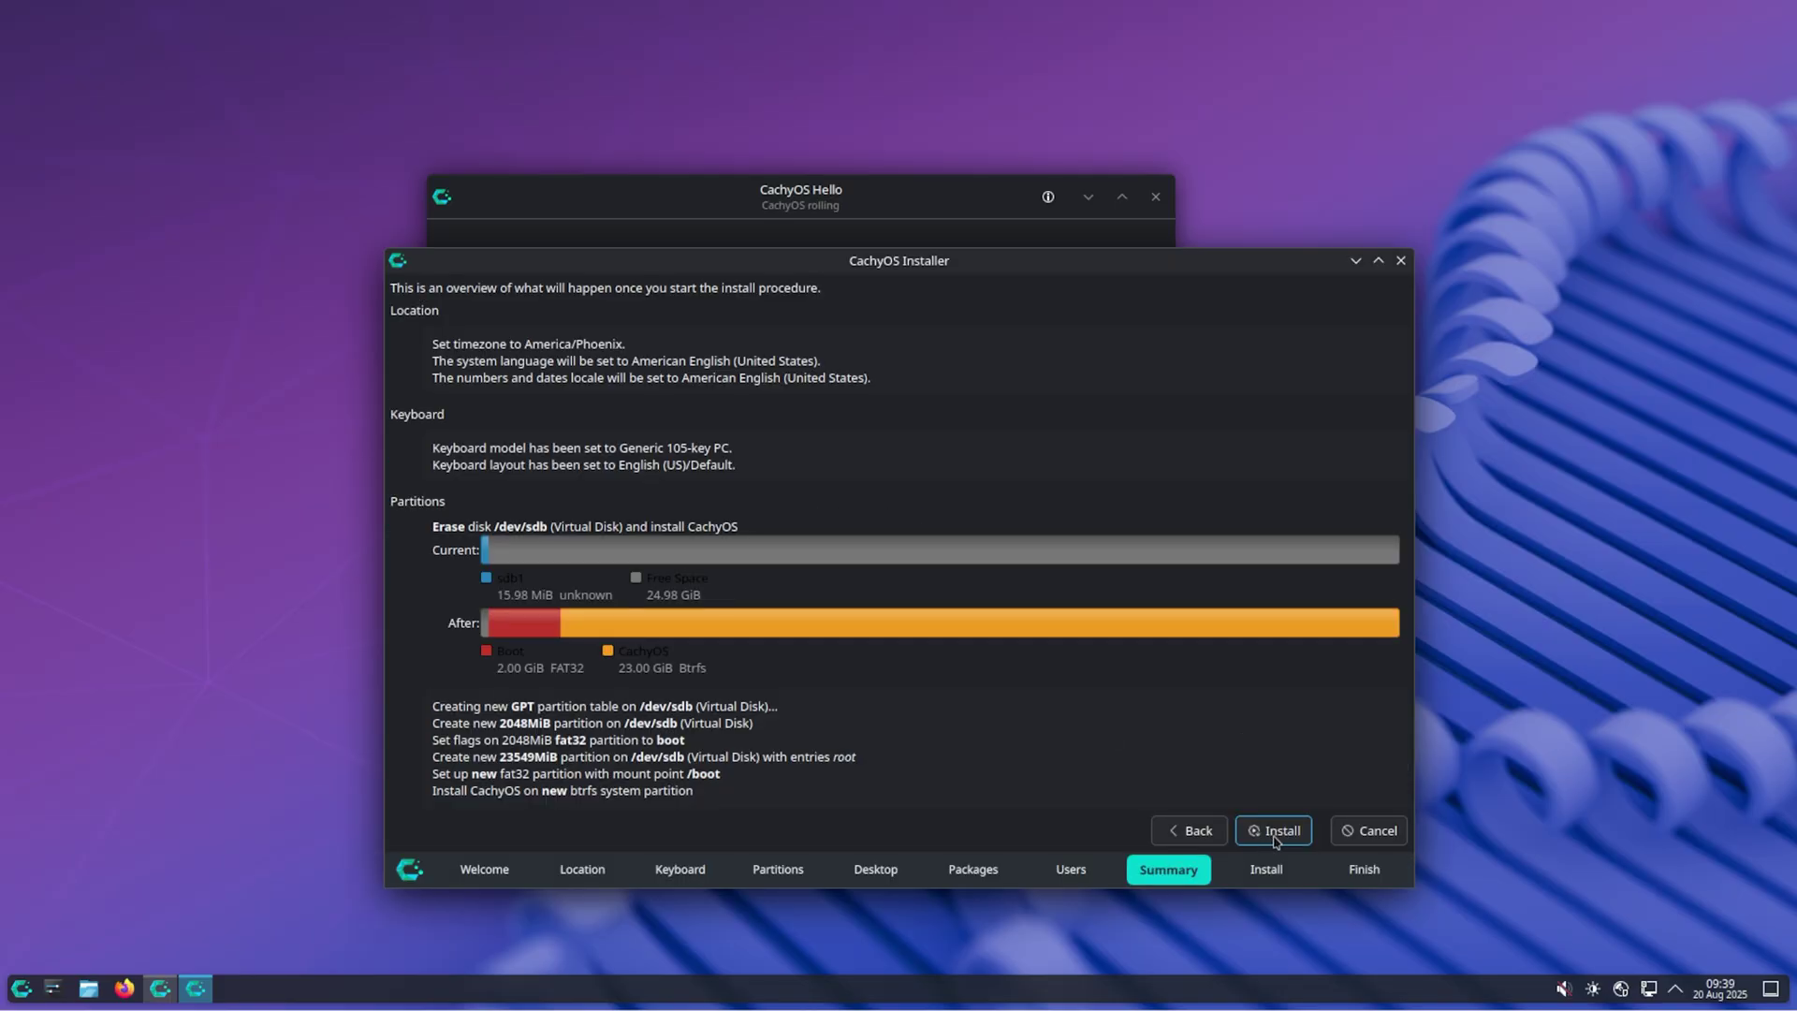
click(1273, 832)
click(999, 590)
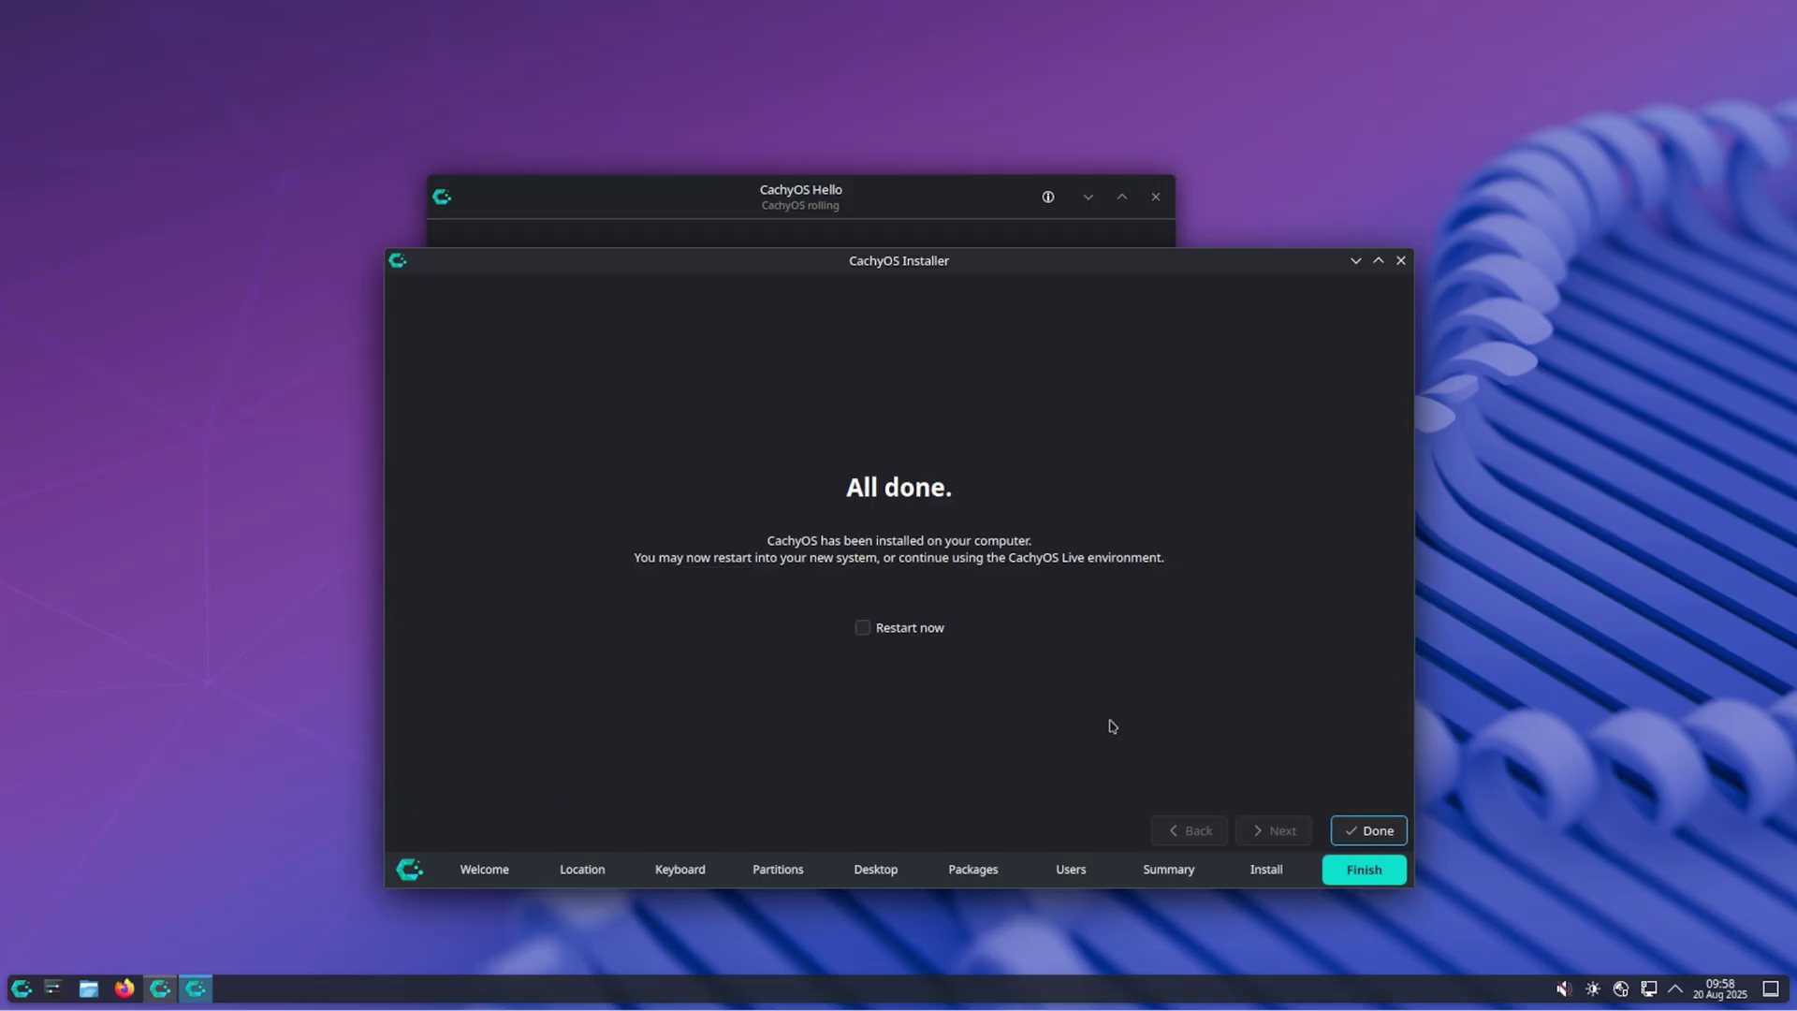
Finish the installer with Restart now ticked and reboot into the rEFInd boot menu
click(904, 629)
click(1368, 831)
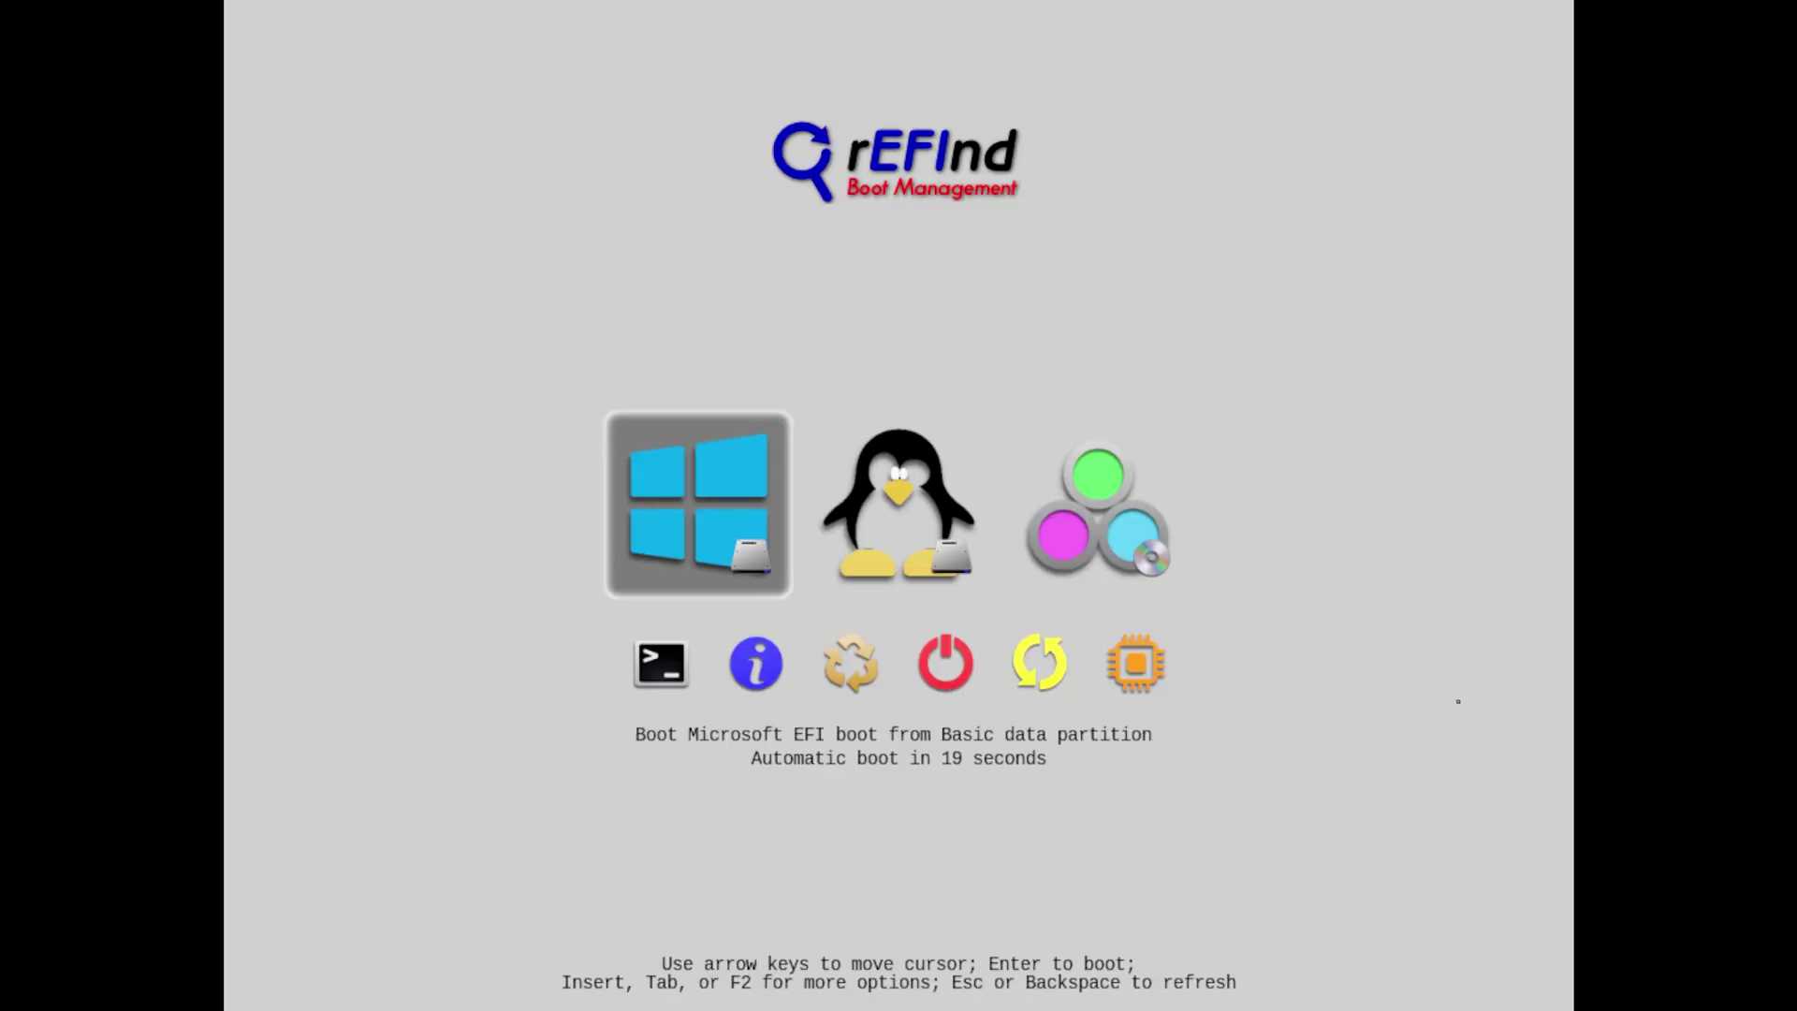
key(Right)
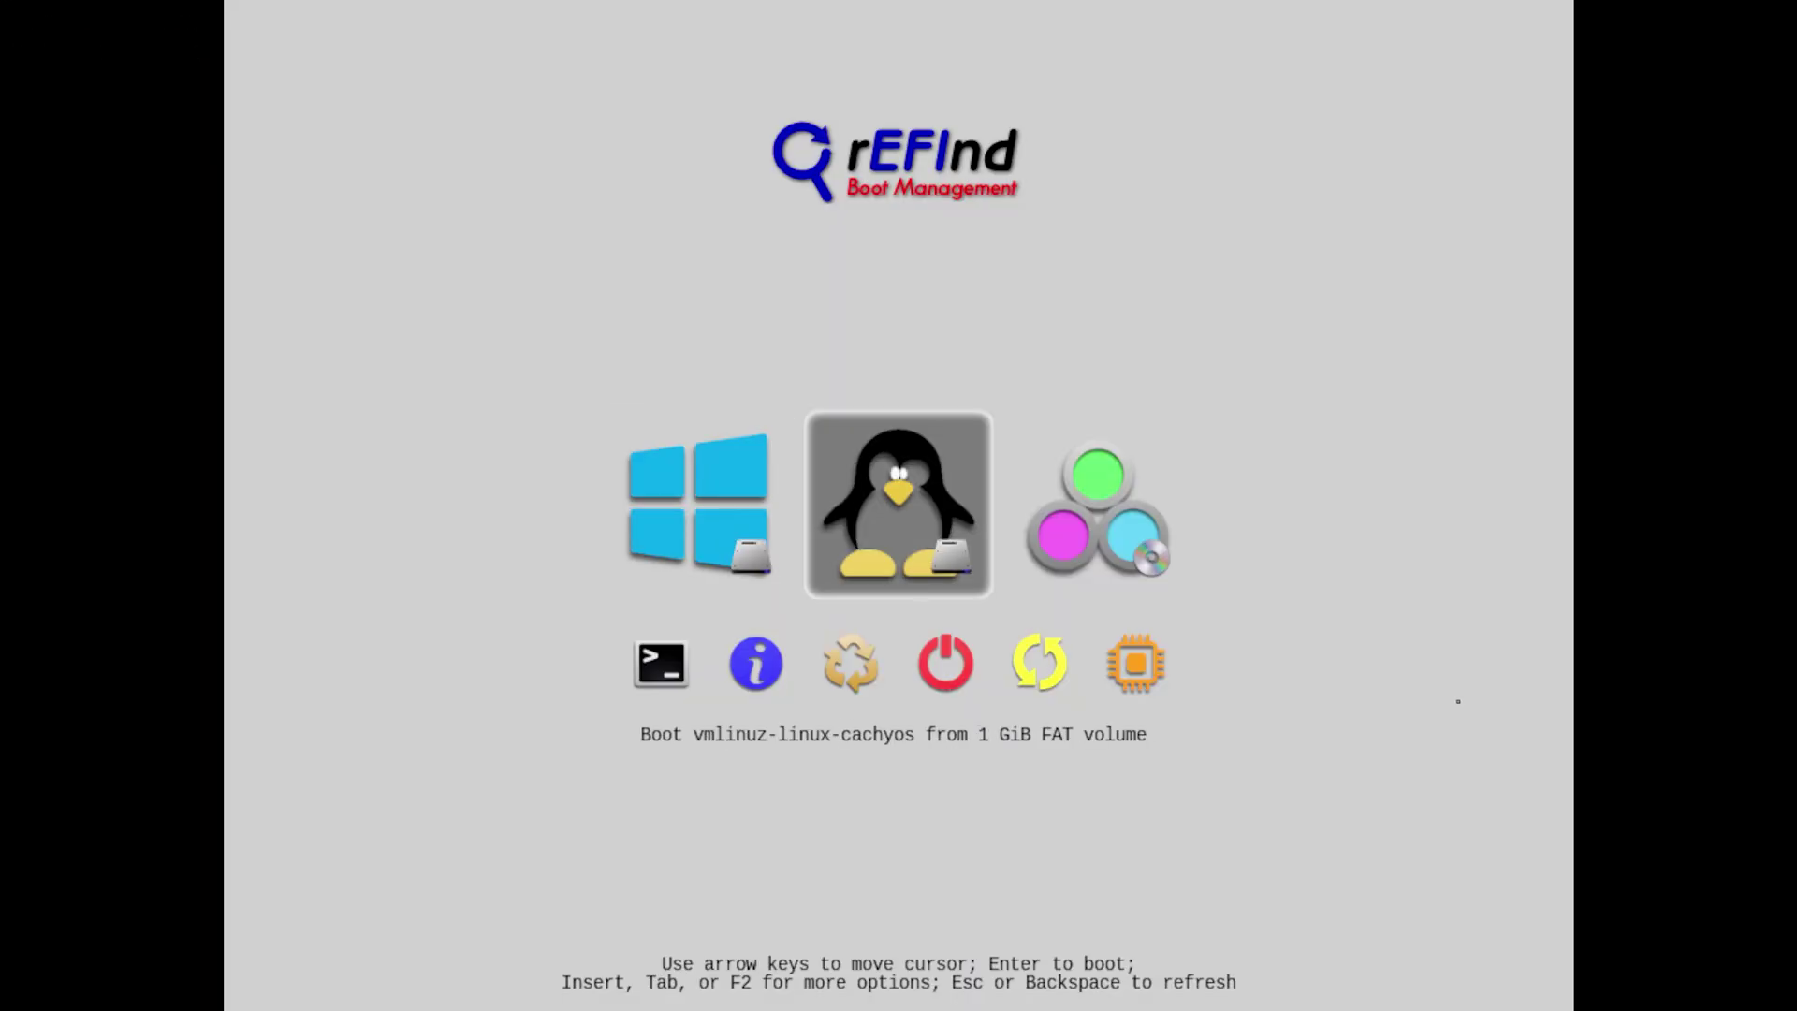
In rEFInd, switch between the Windows and vmlinuz-linux-cachyos entries, ending on Windows
key(Left)
key(Right)
key(Right)
key(Left)
key(Left)
key(Right)
key(Left)
key(Right)
key(Left)
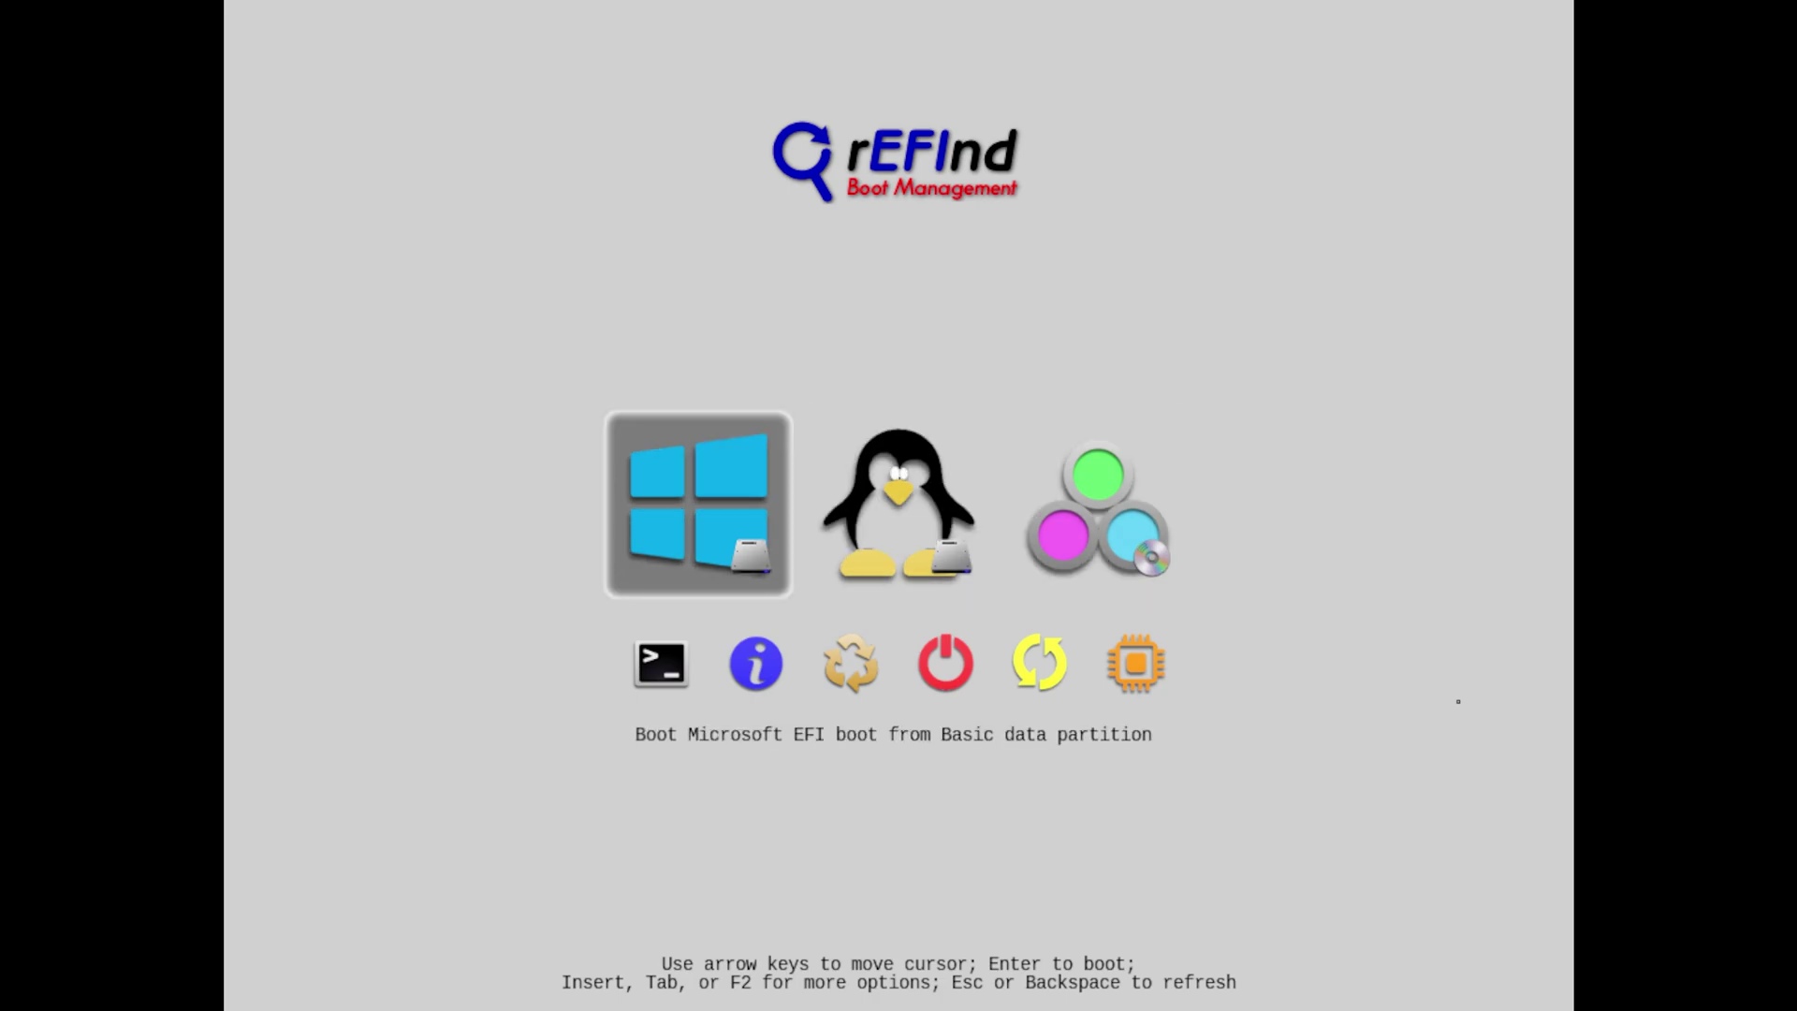
key(Right)
key(Left)
key(Right)
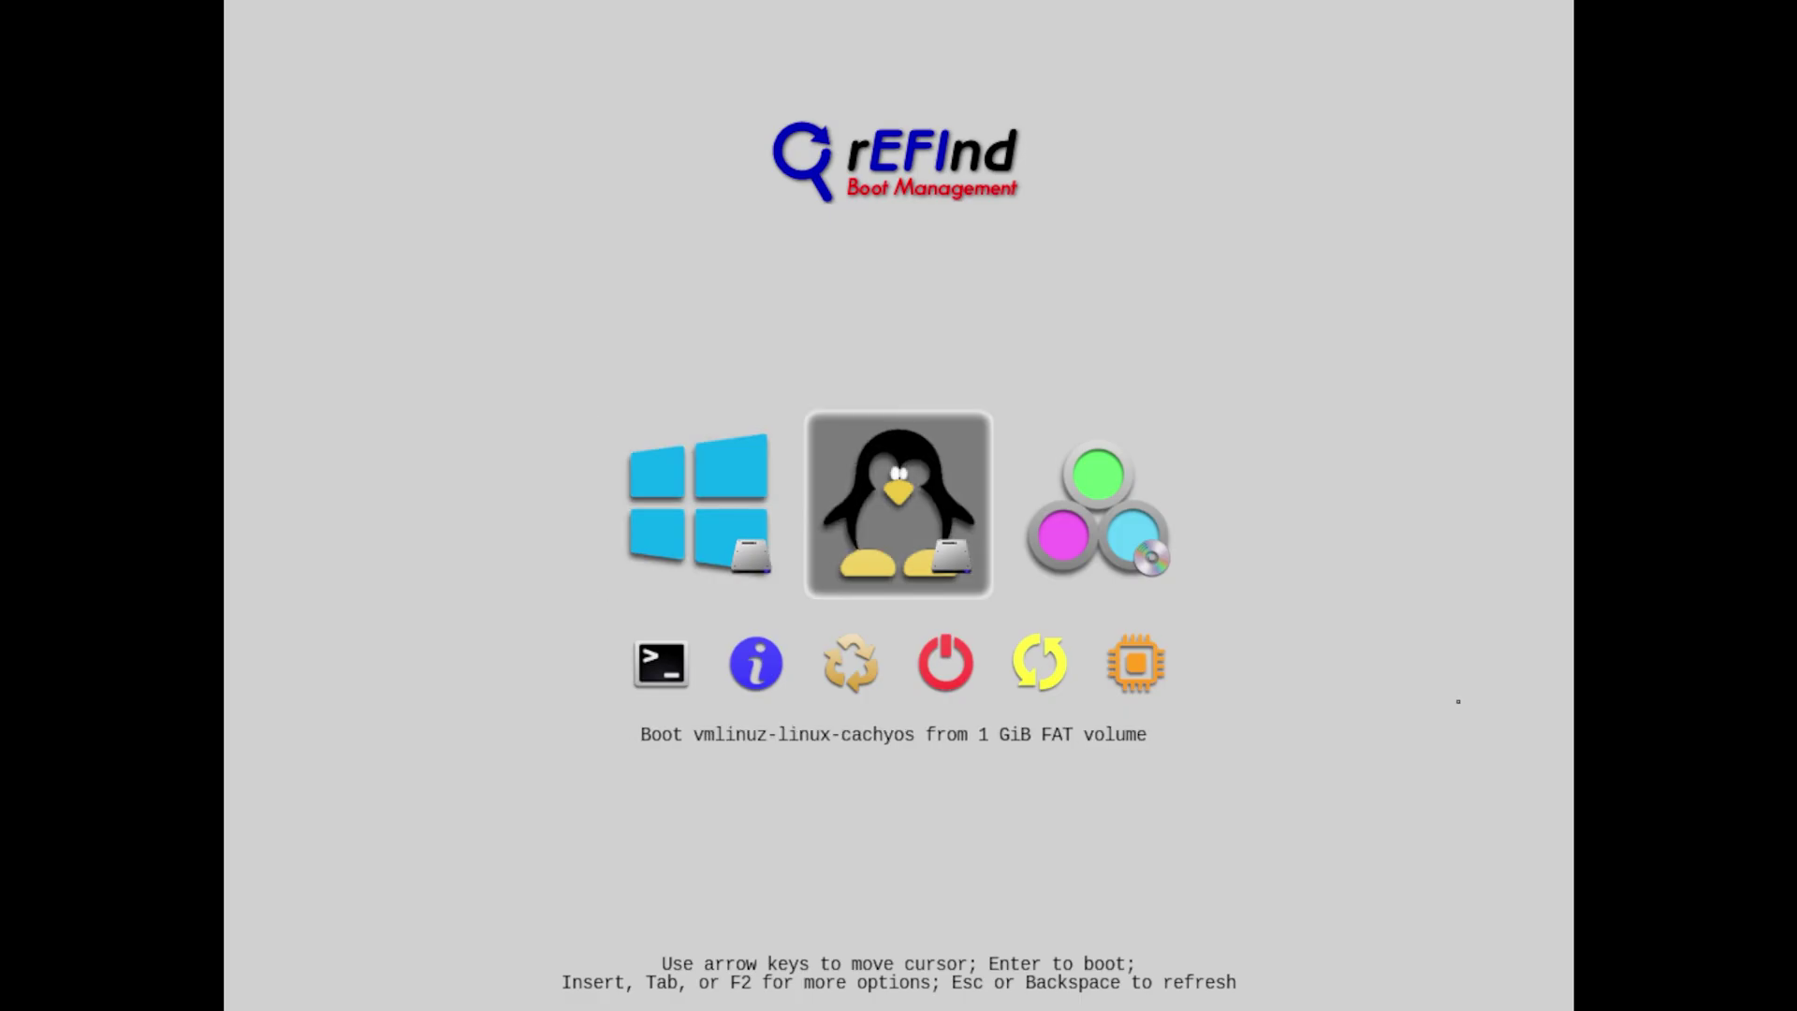
key(Left)
key(Right)
key(Left)
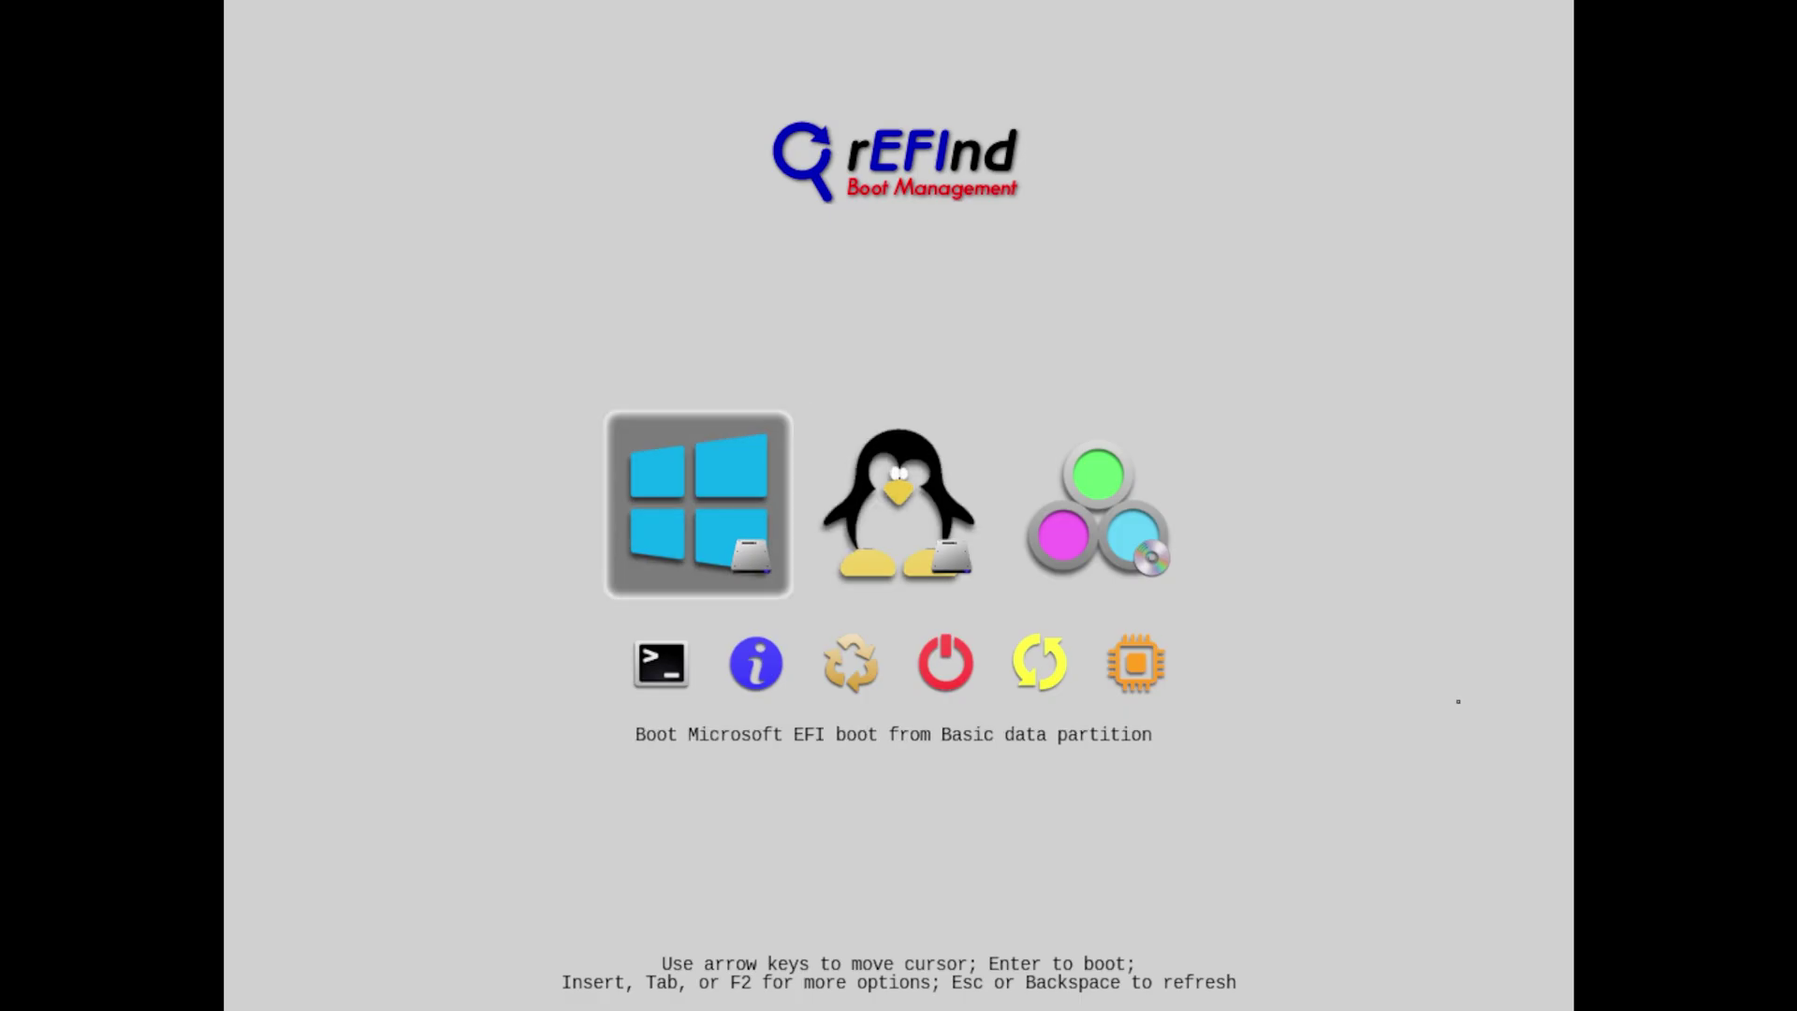